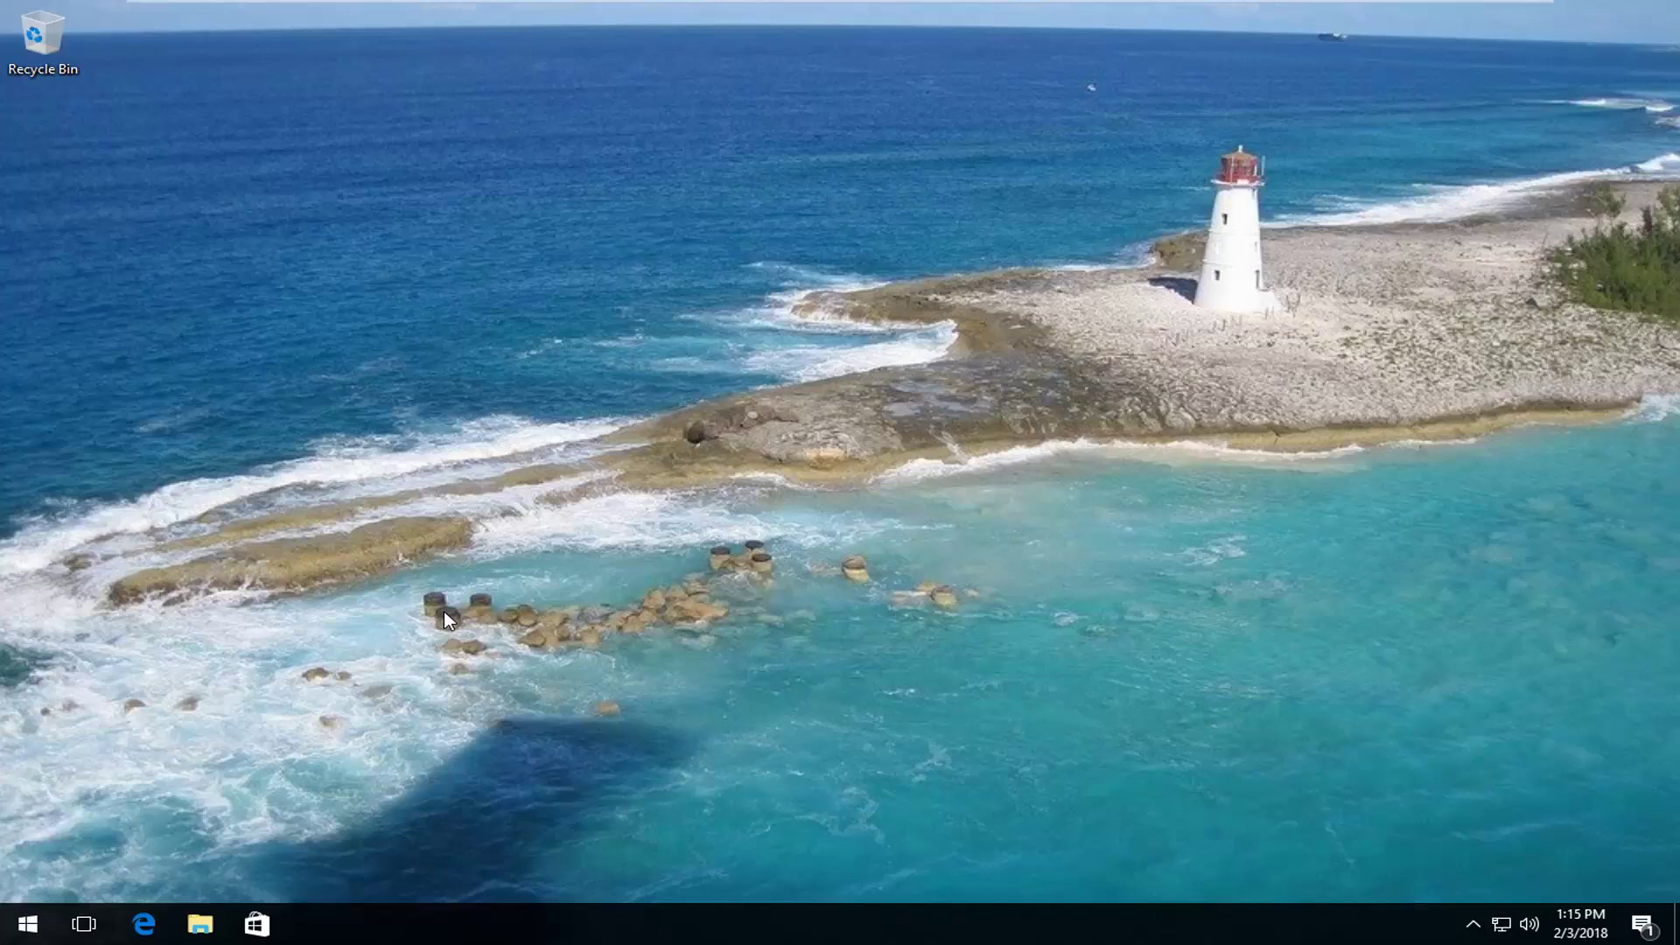
- Open Settings from the Start menu and go to Update & Security
click(27, 924)
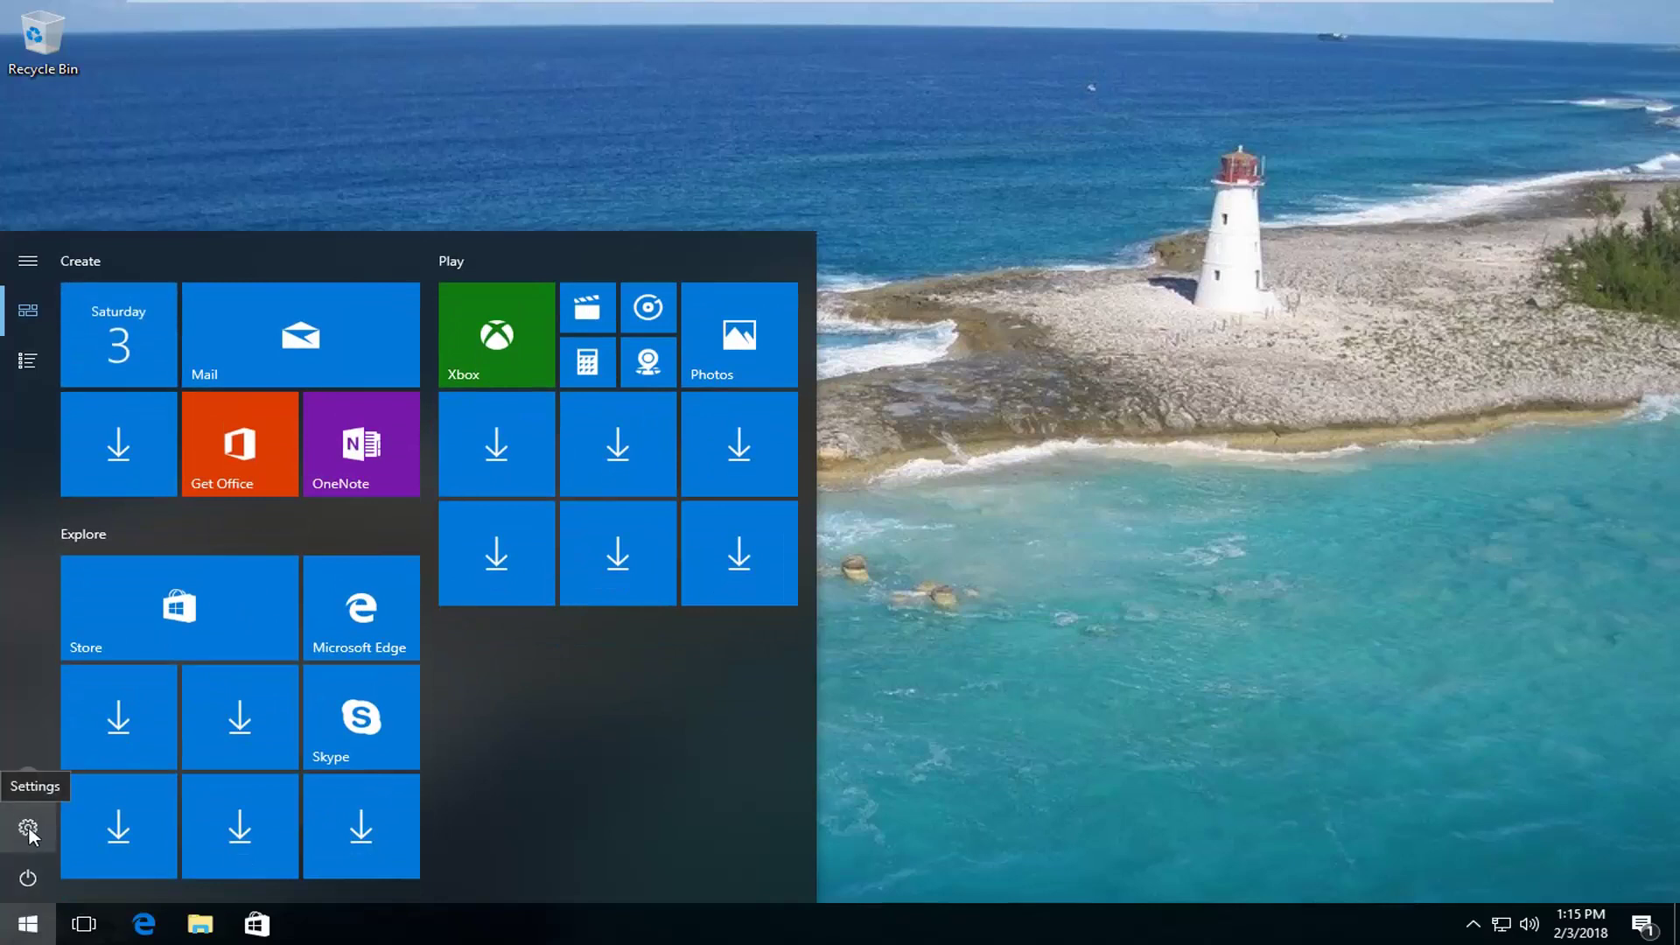
click(28, 830)
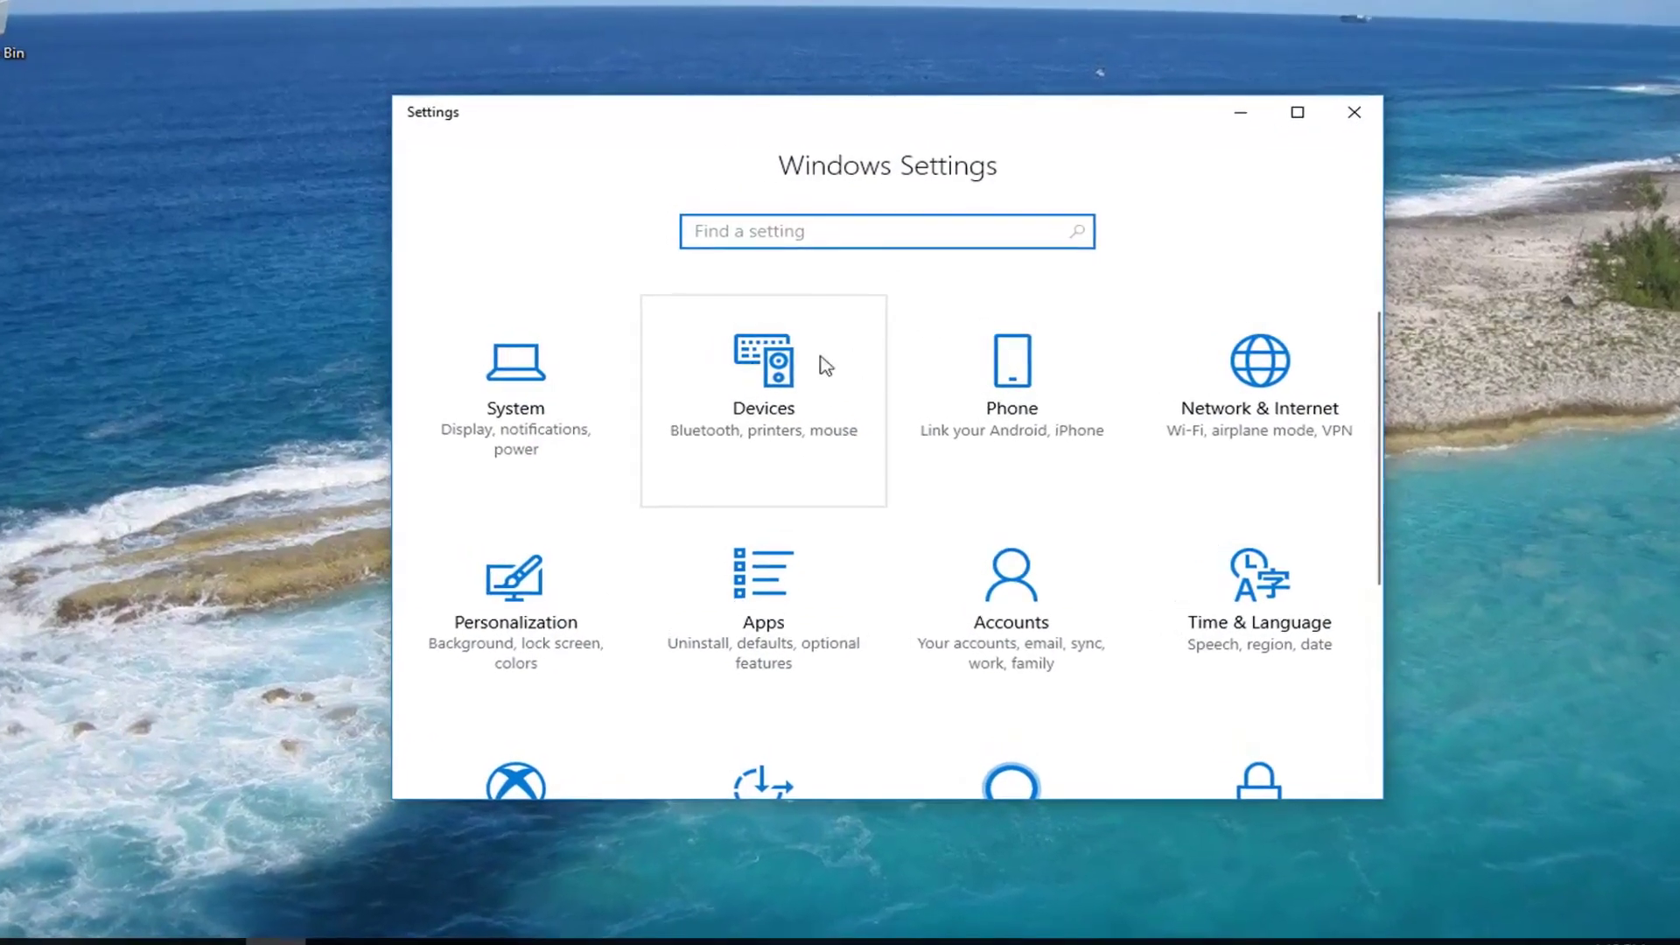
scroll(1015, 332, down, 3)
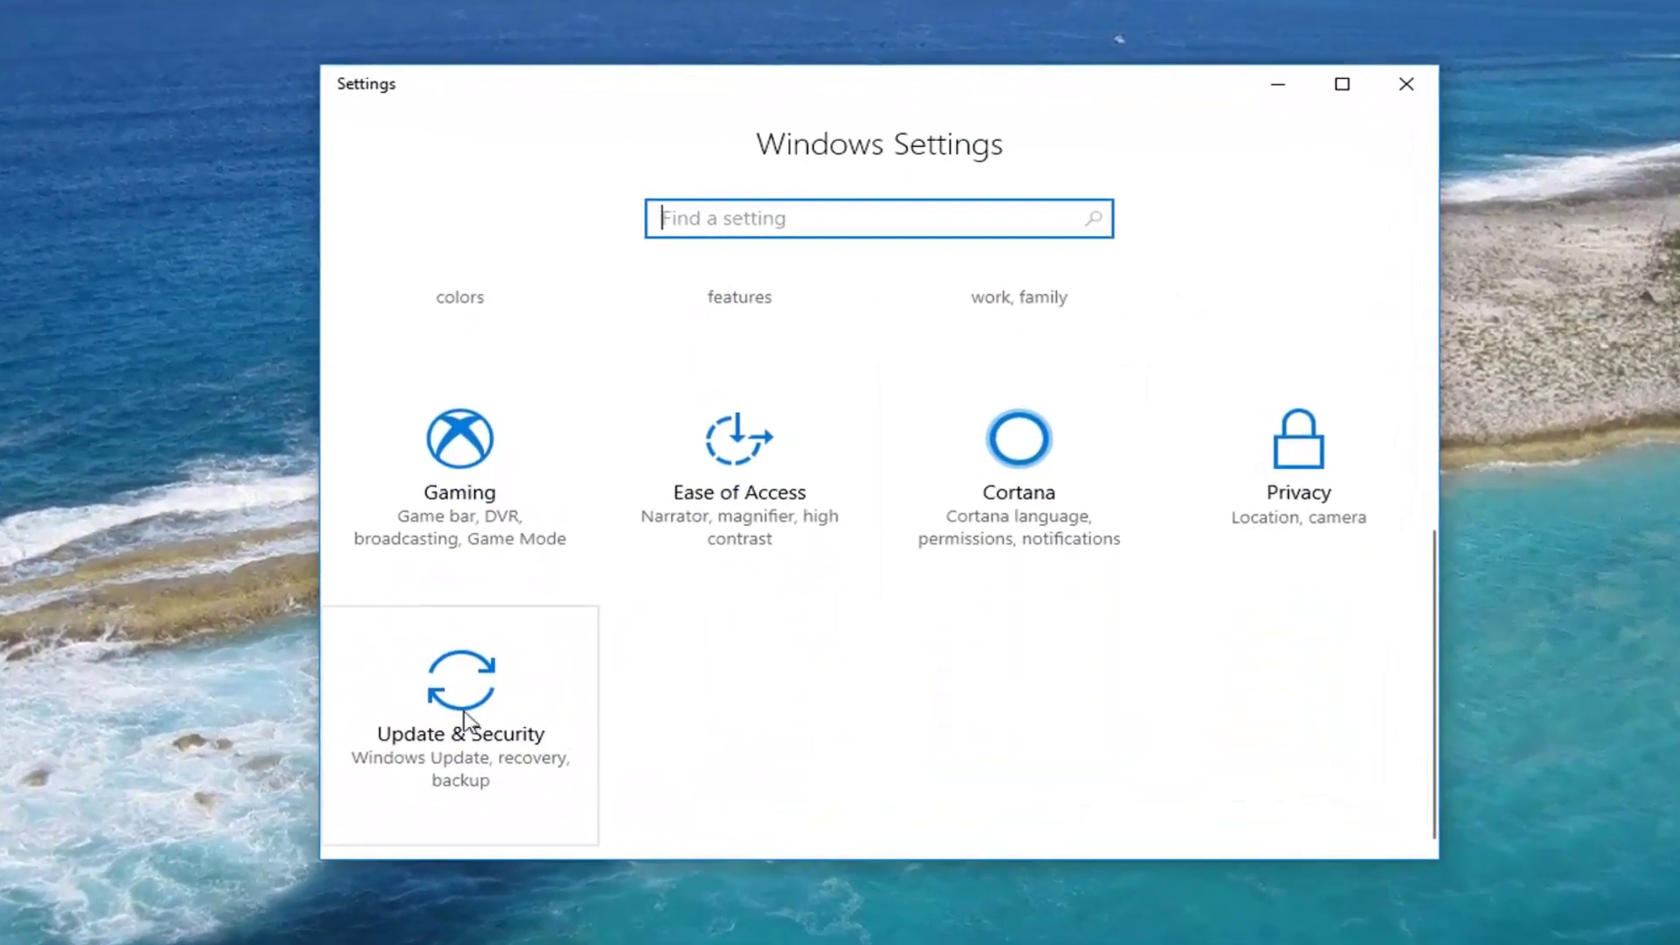
click(458, 713)
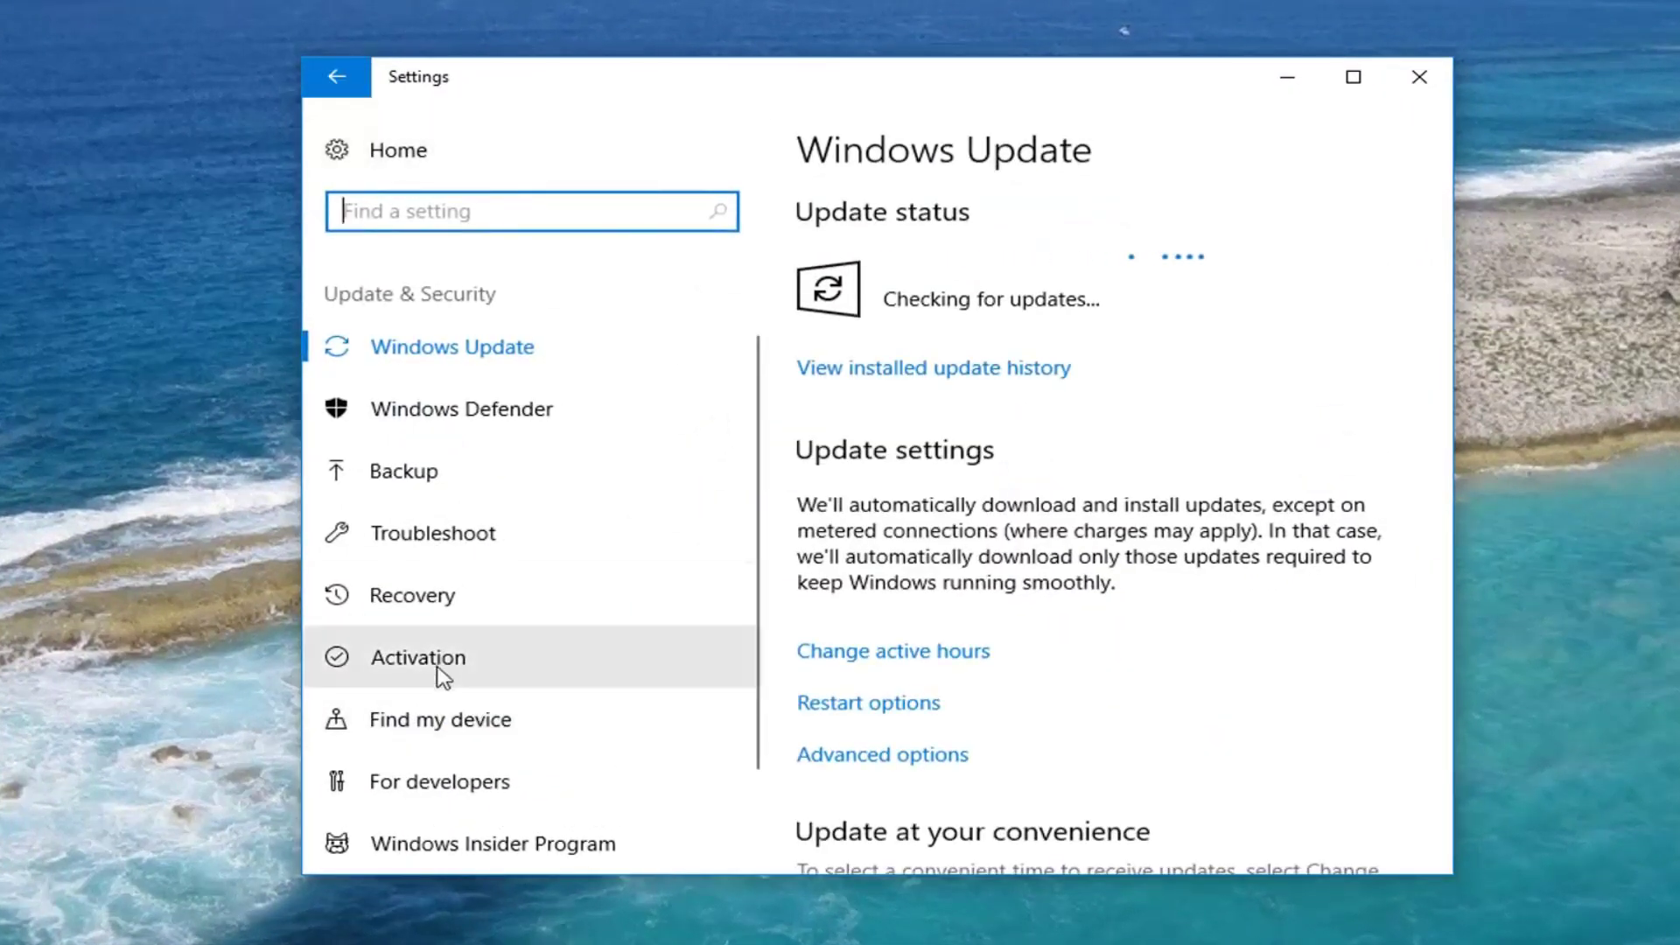
- Go to the Recovery page and start Reset this PC with Get started
click(424, 608)
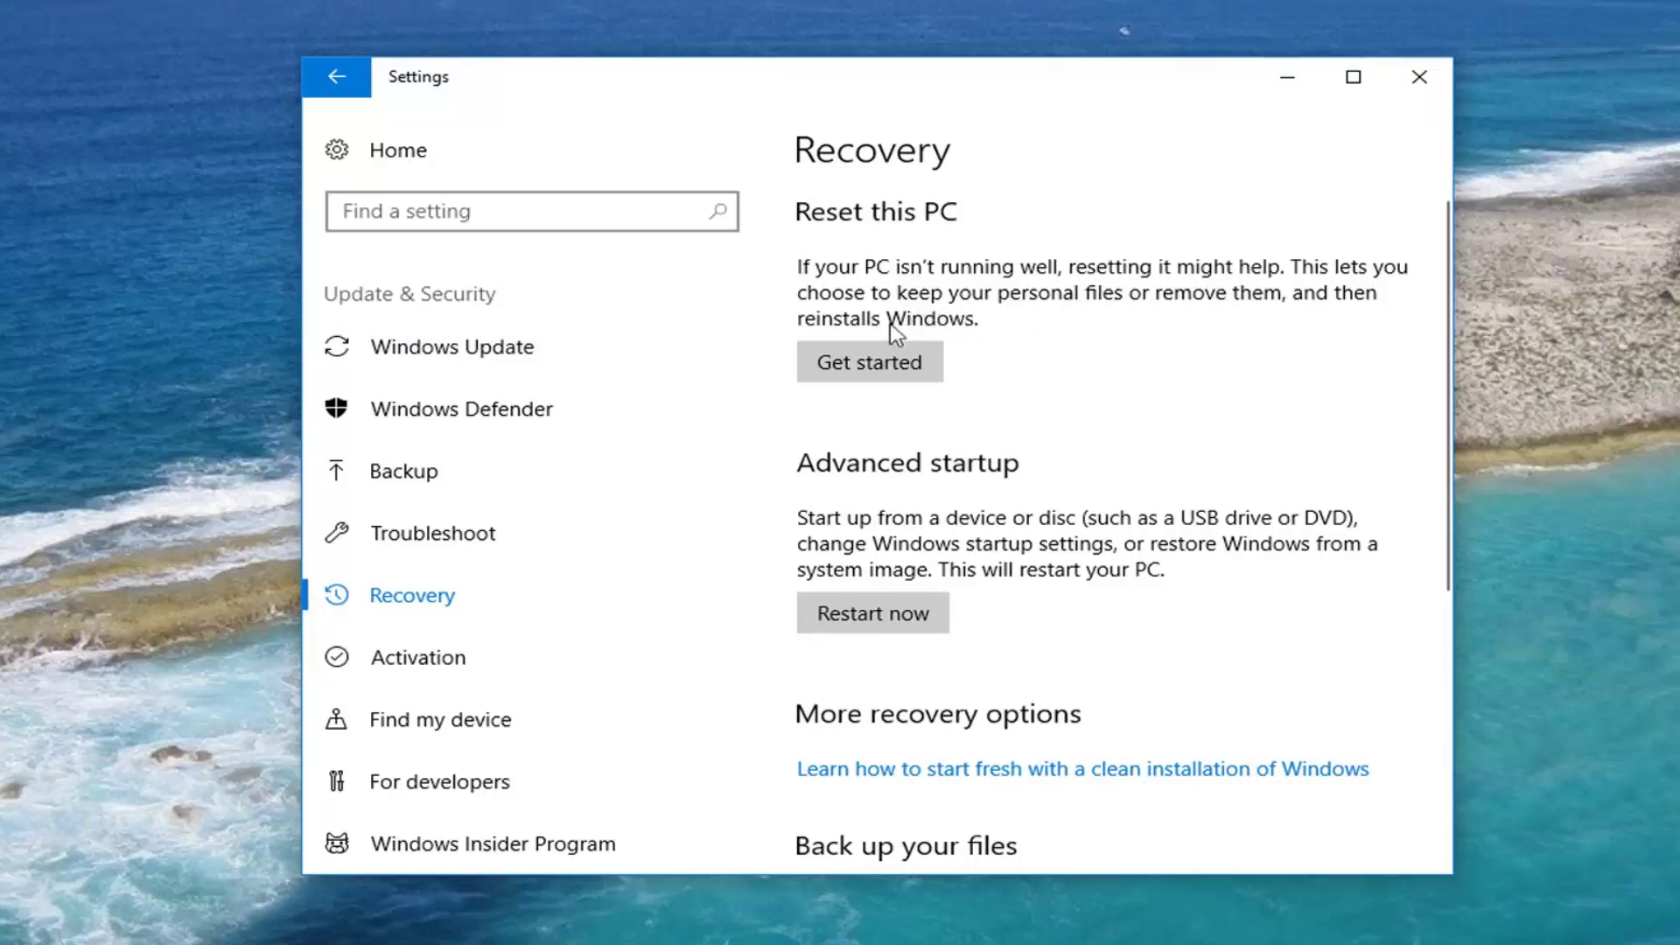
click(854, 366)
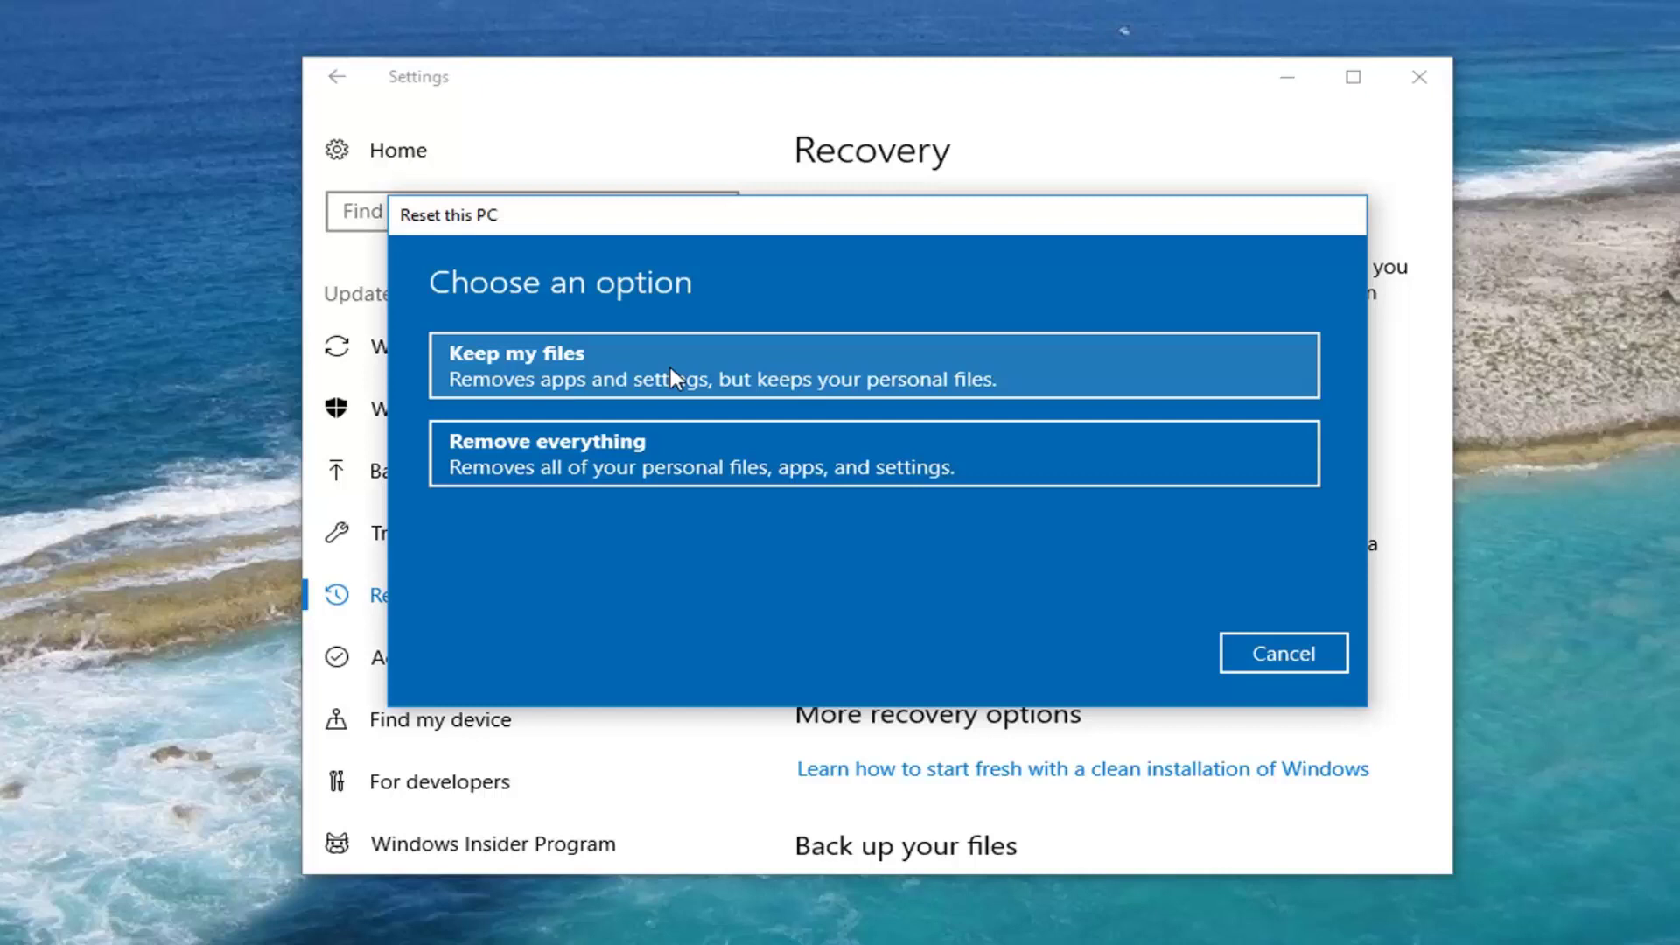
- Choose Remove everything to delete all personal files, apps and settings
click(534, 472)
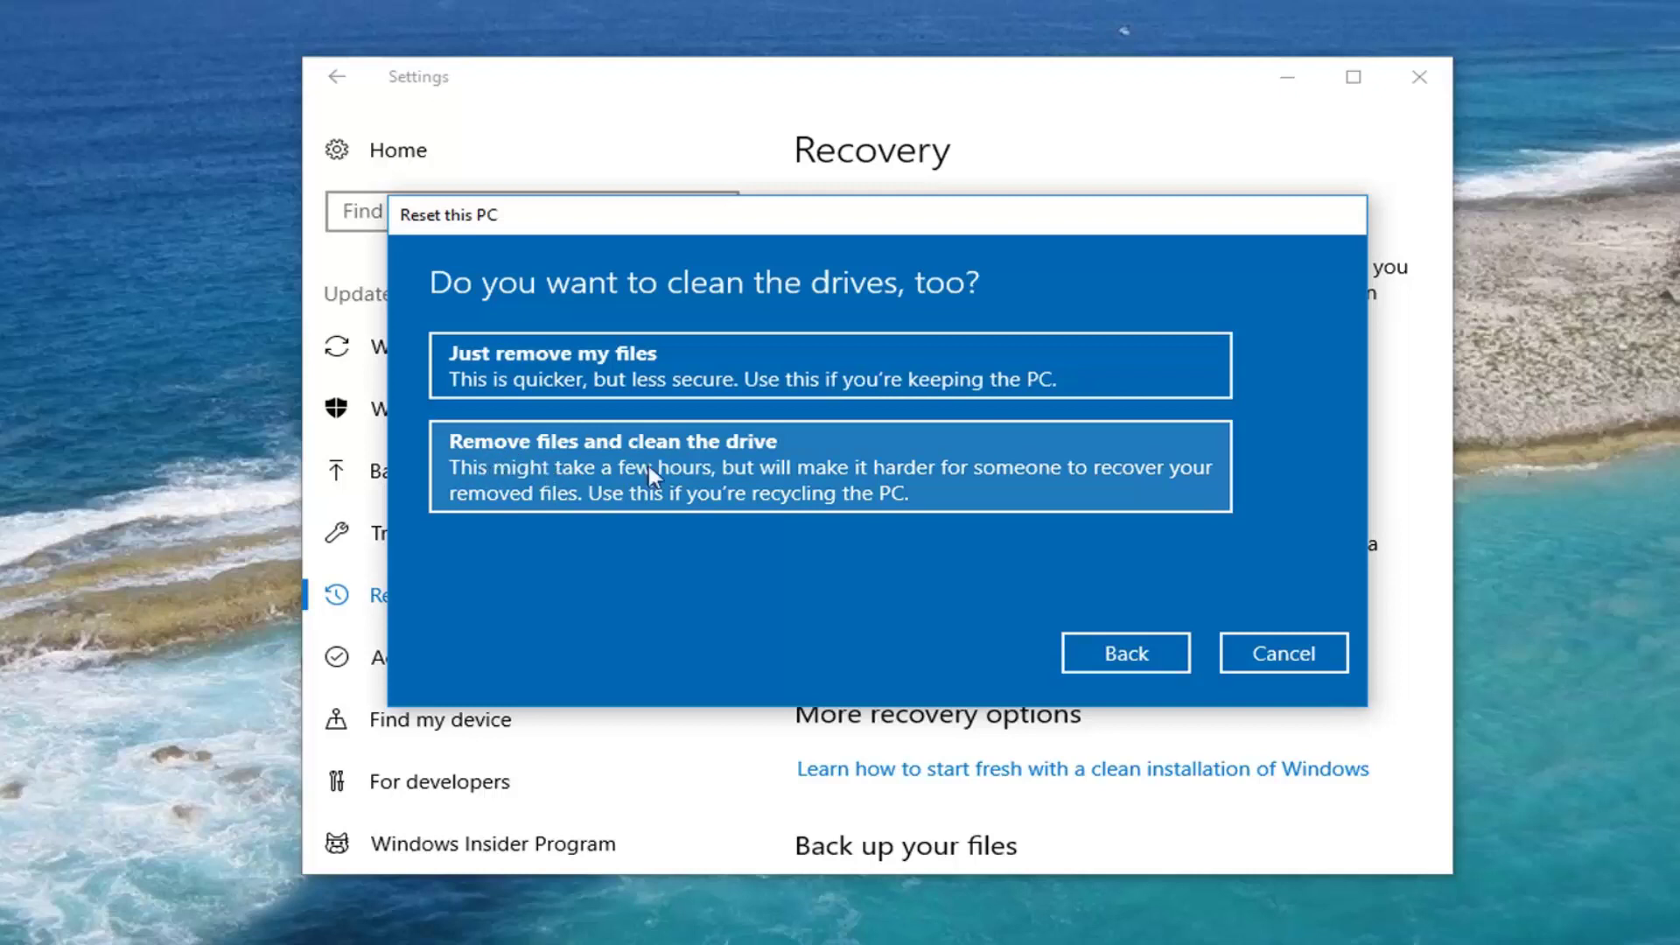
- Choose Just remove my files and confirm the reset
click(529, 369)
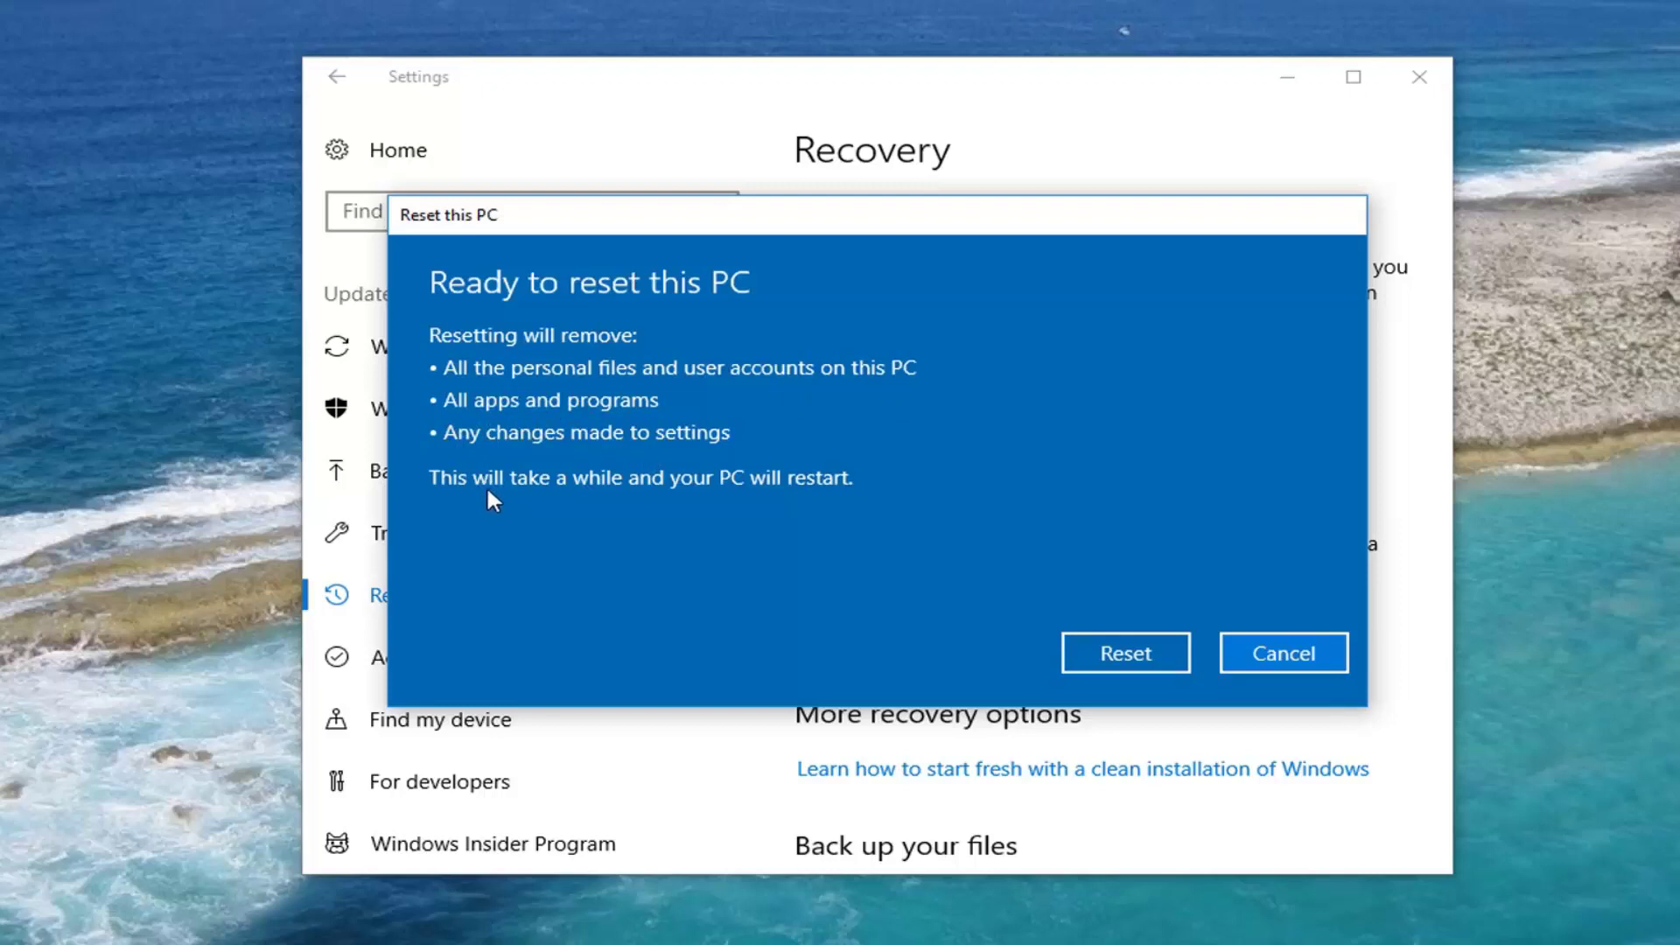
click(1111, 658)
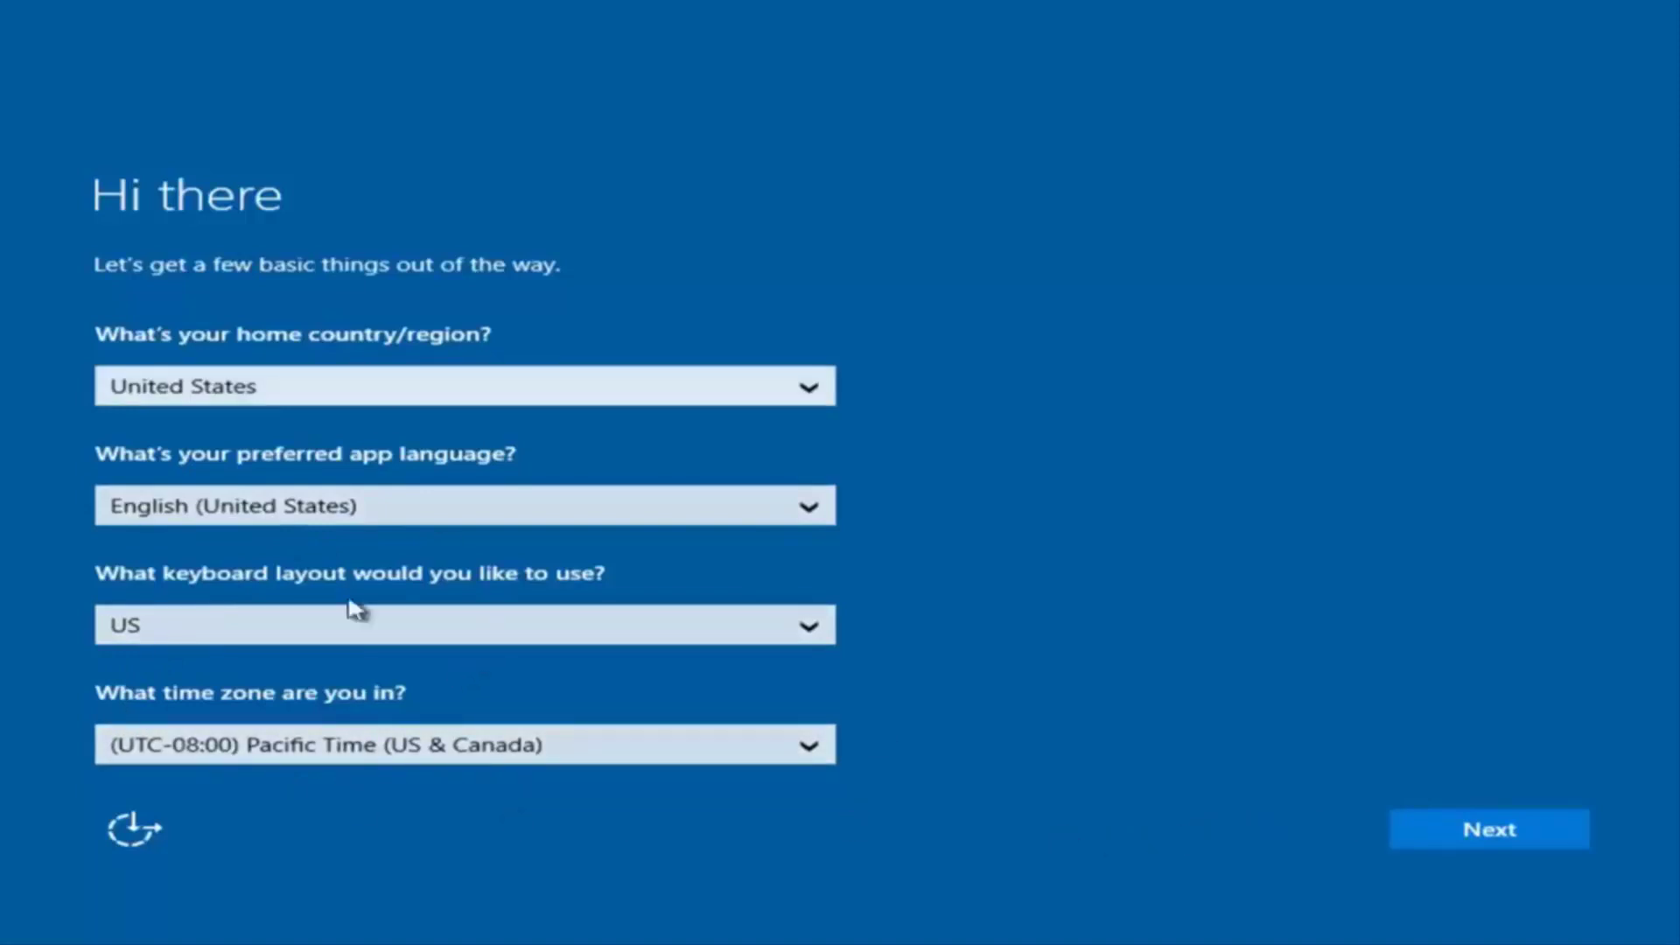
- Keep the defaults: United States, English, US keyboard and Pacific Time
click(1506, 847)
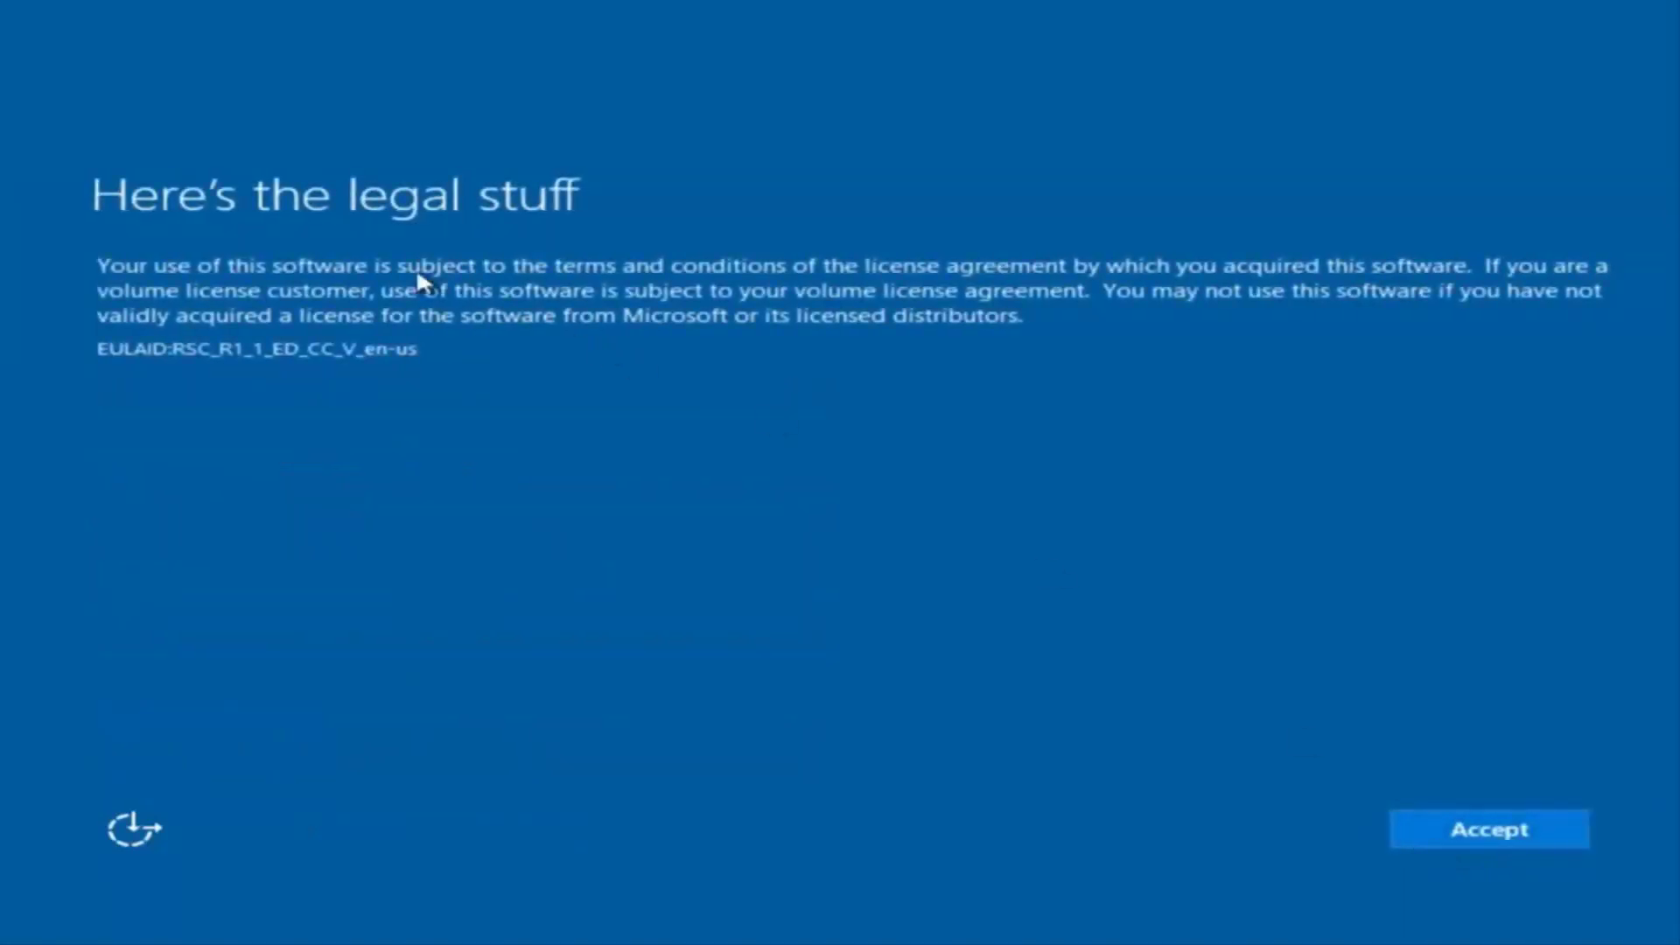
- Accept the Windows license terms
click(1506, 827)
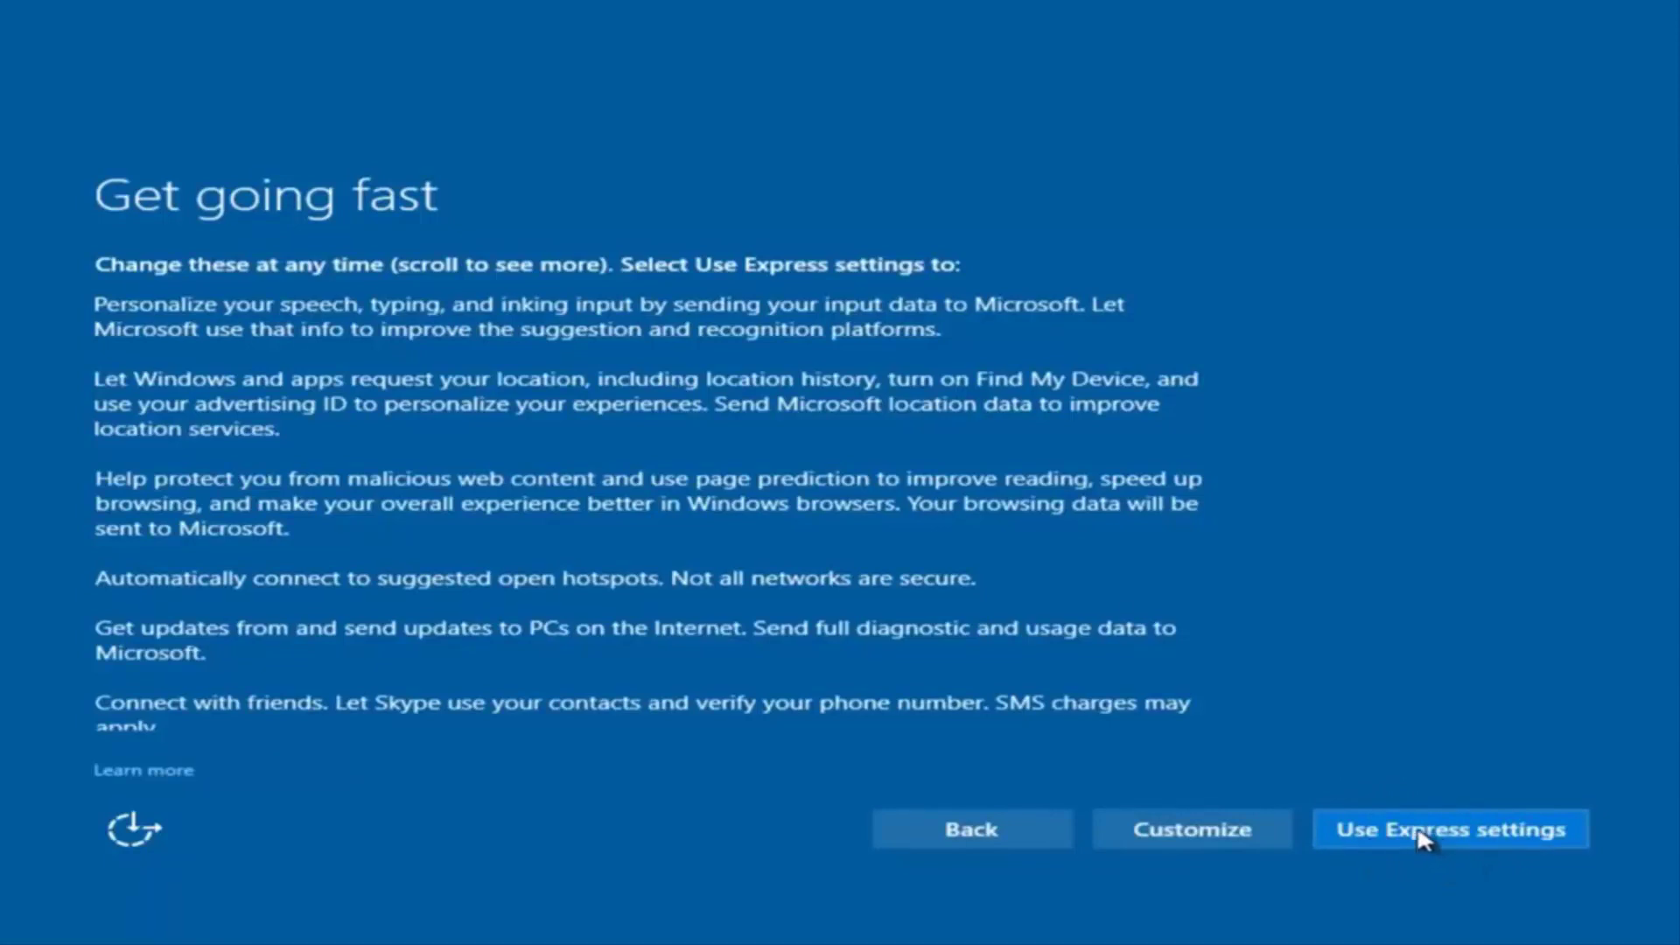
- Customize privacy settings, turning off speech, typing and inking personalization
click(1207, 838)
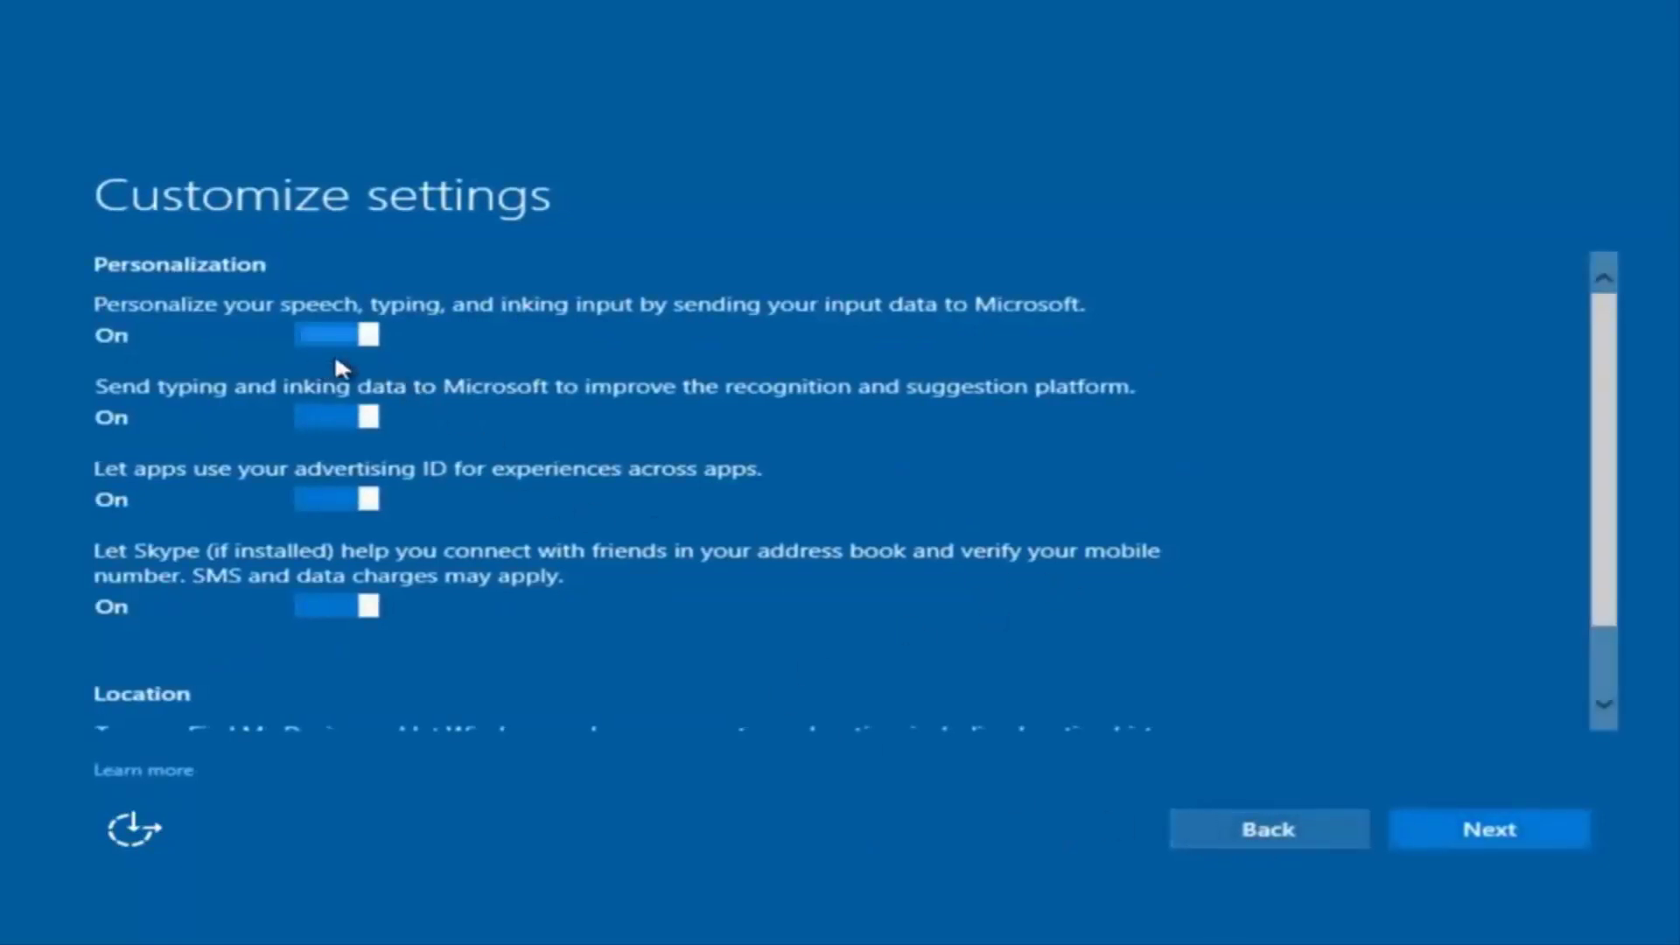
scroll(461, 416, down, 1)
scroll(477, 428, up, 1)
click(352, 337)
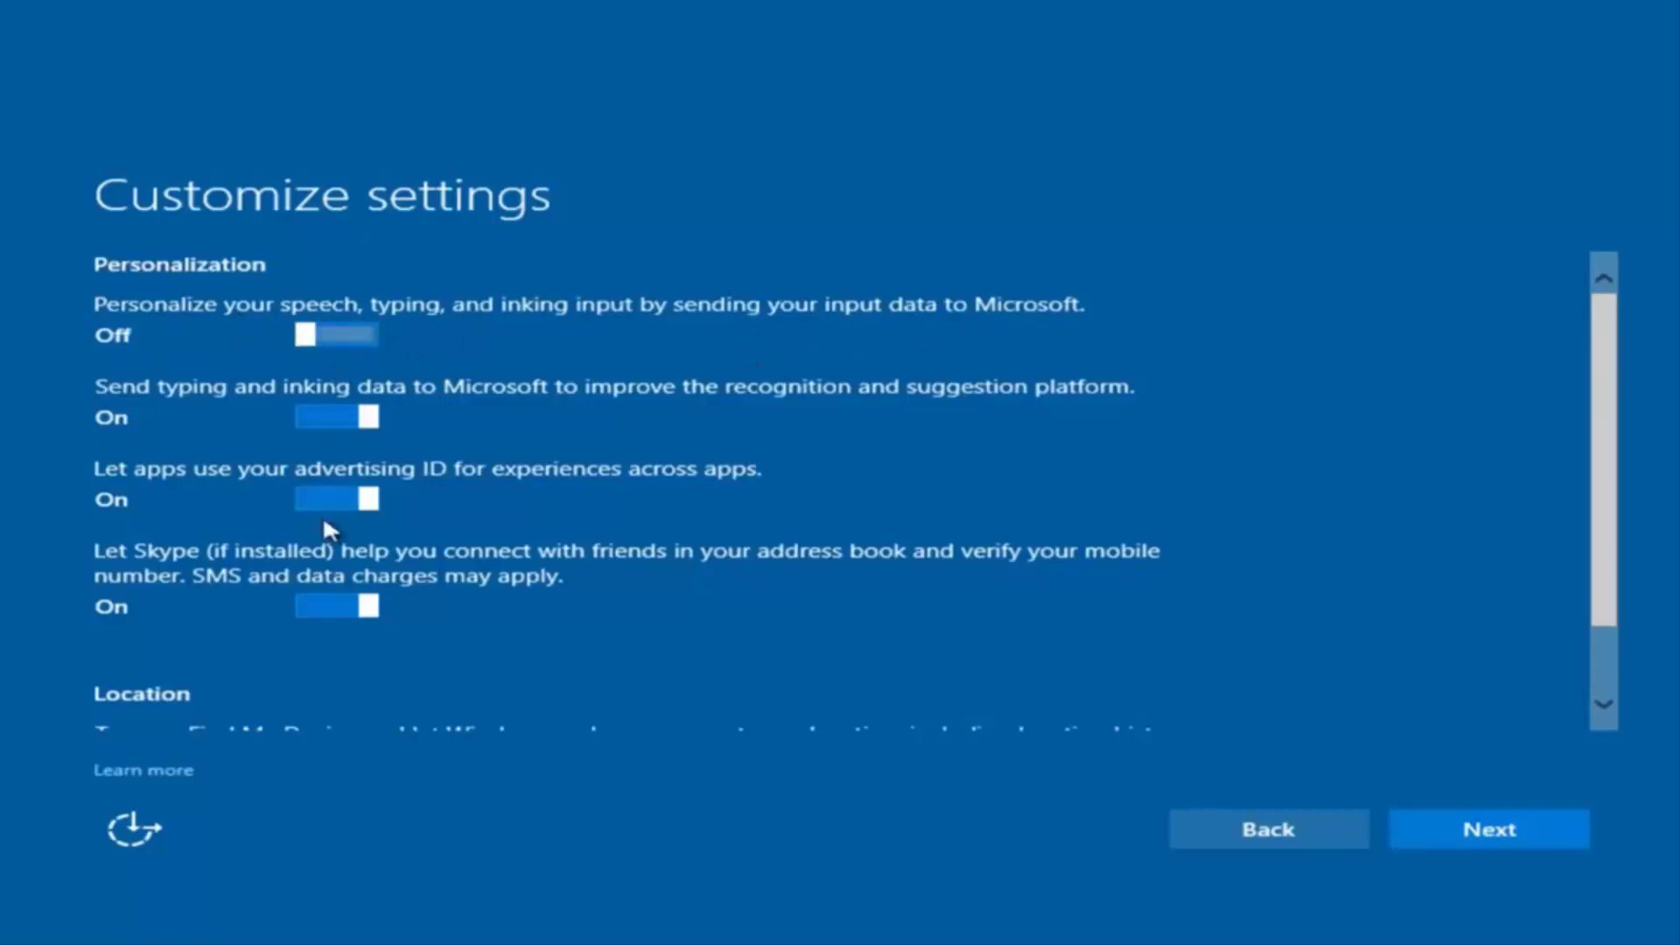
scroll(349, 543, down, 2)
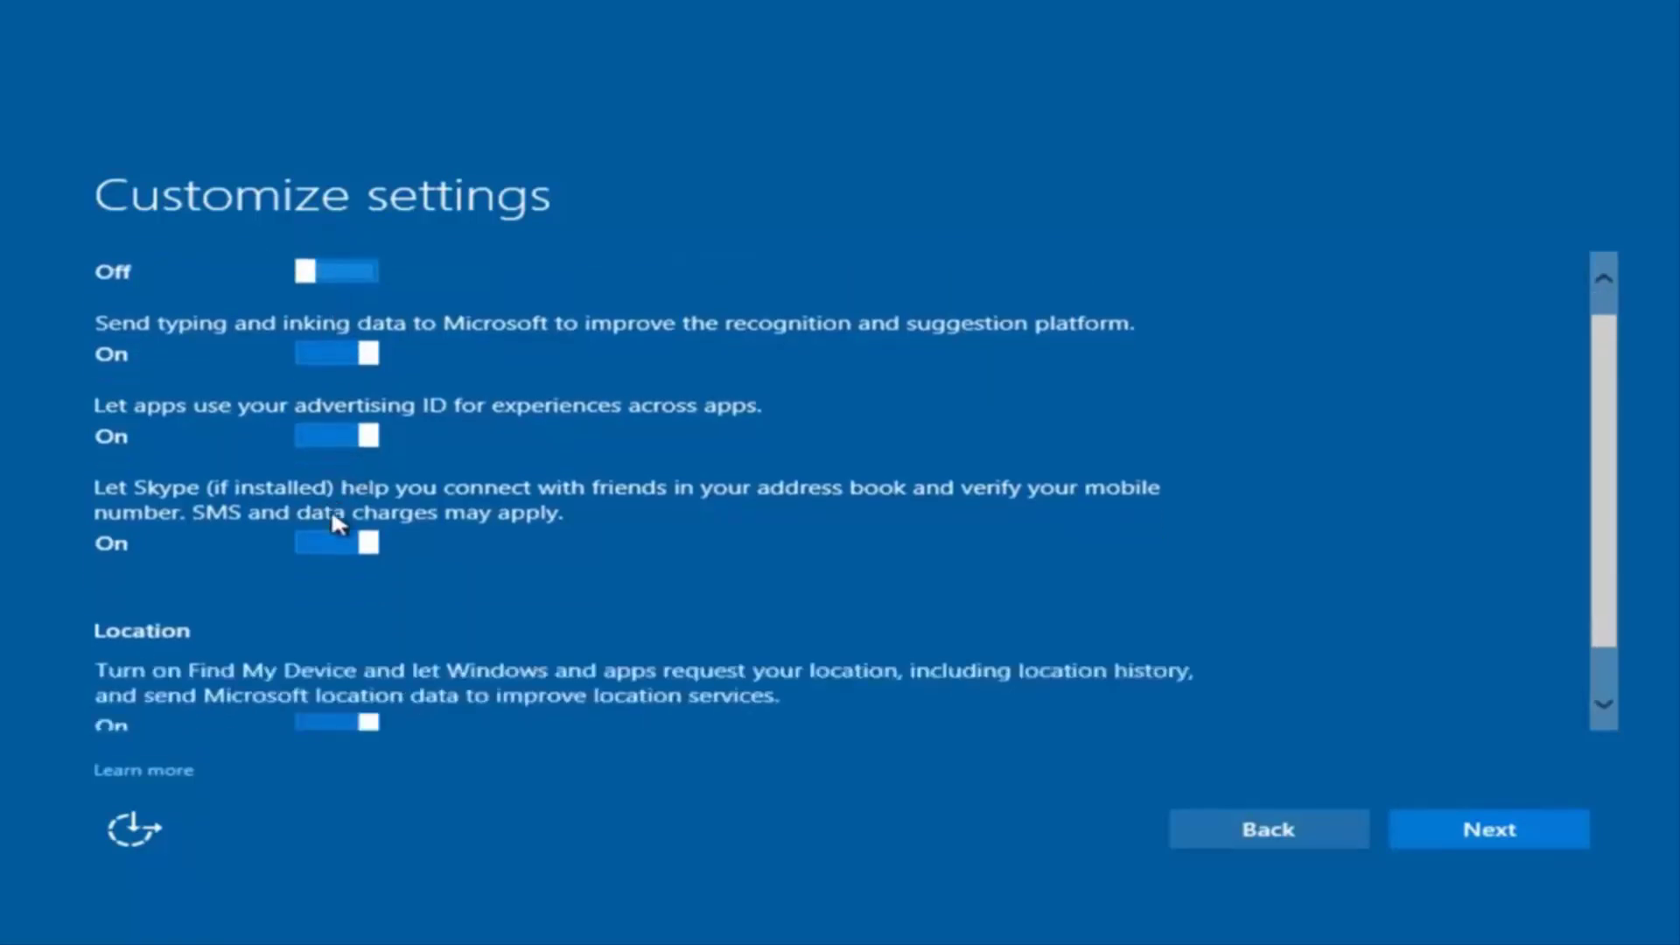
scroll(390, 505, up, 2)
scroll(386, 607, down, 2)
scroll(411, 647, up, 2)
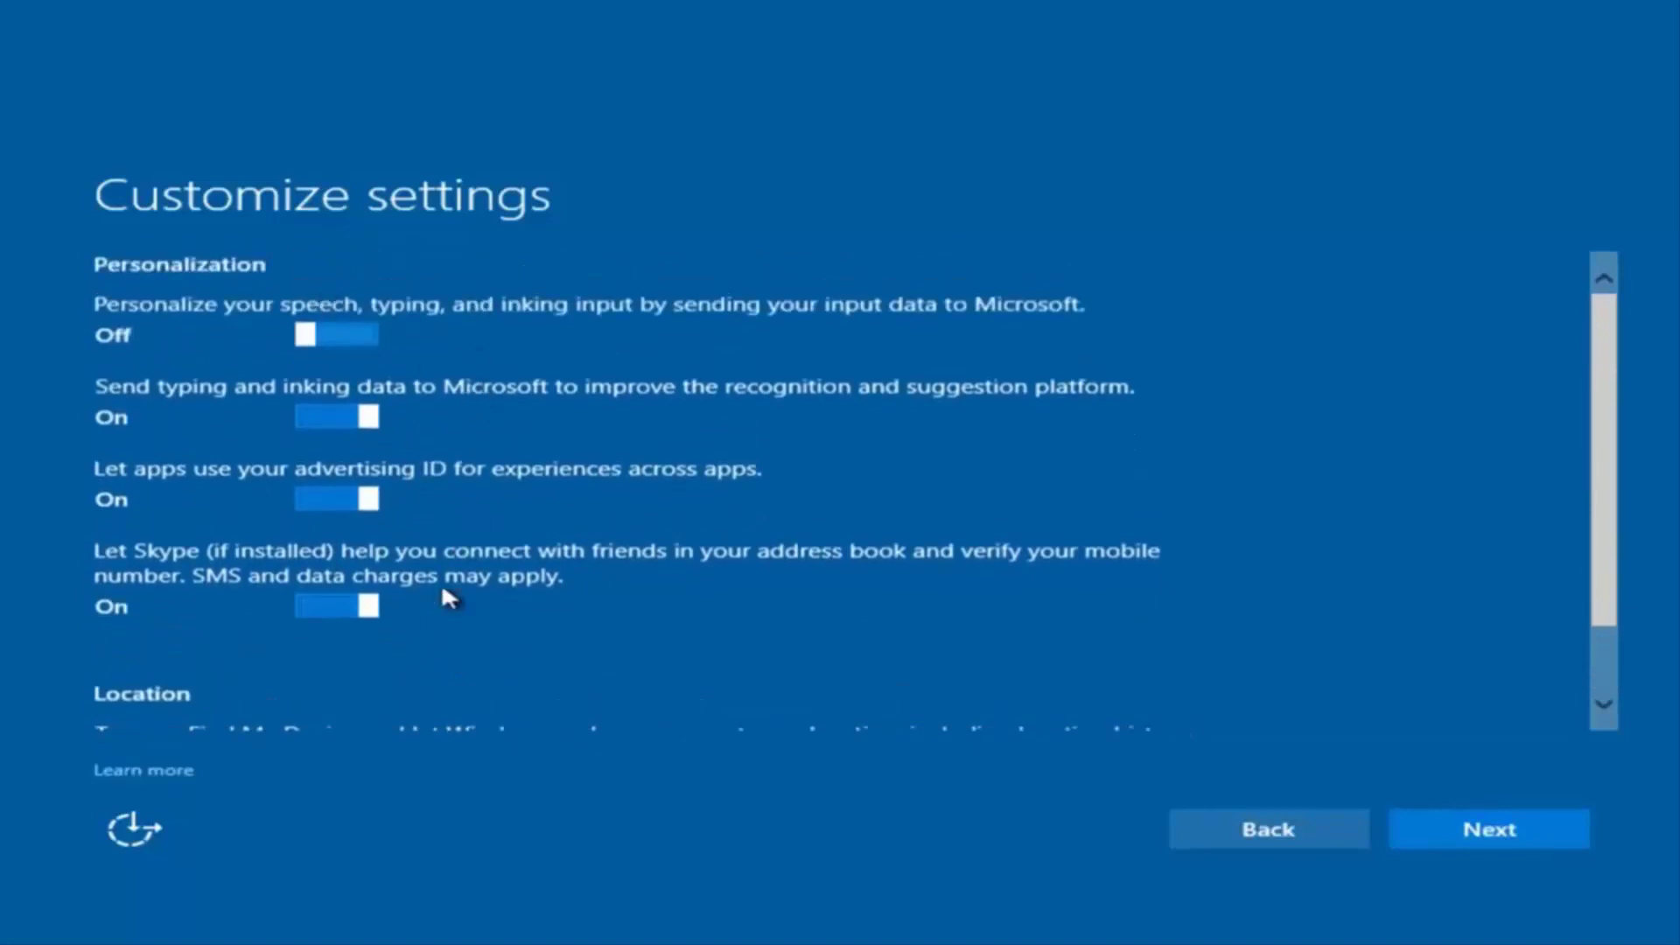
click(1455, 832)
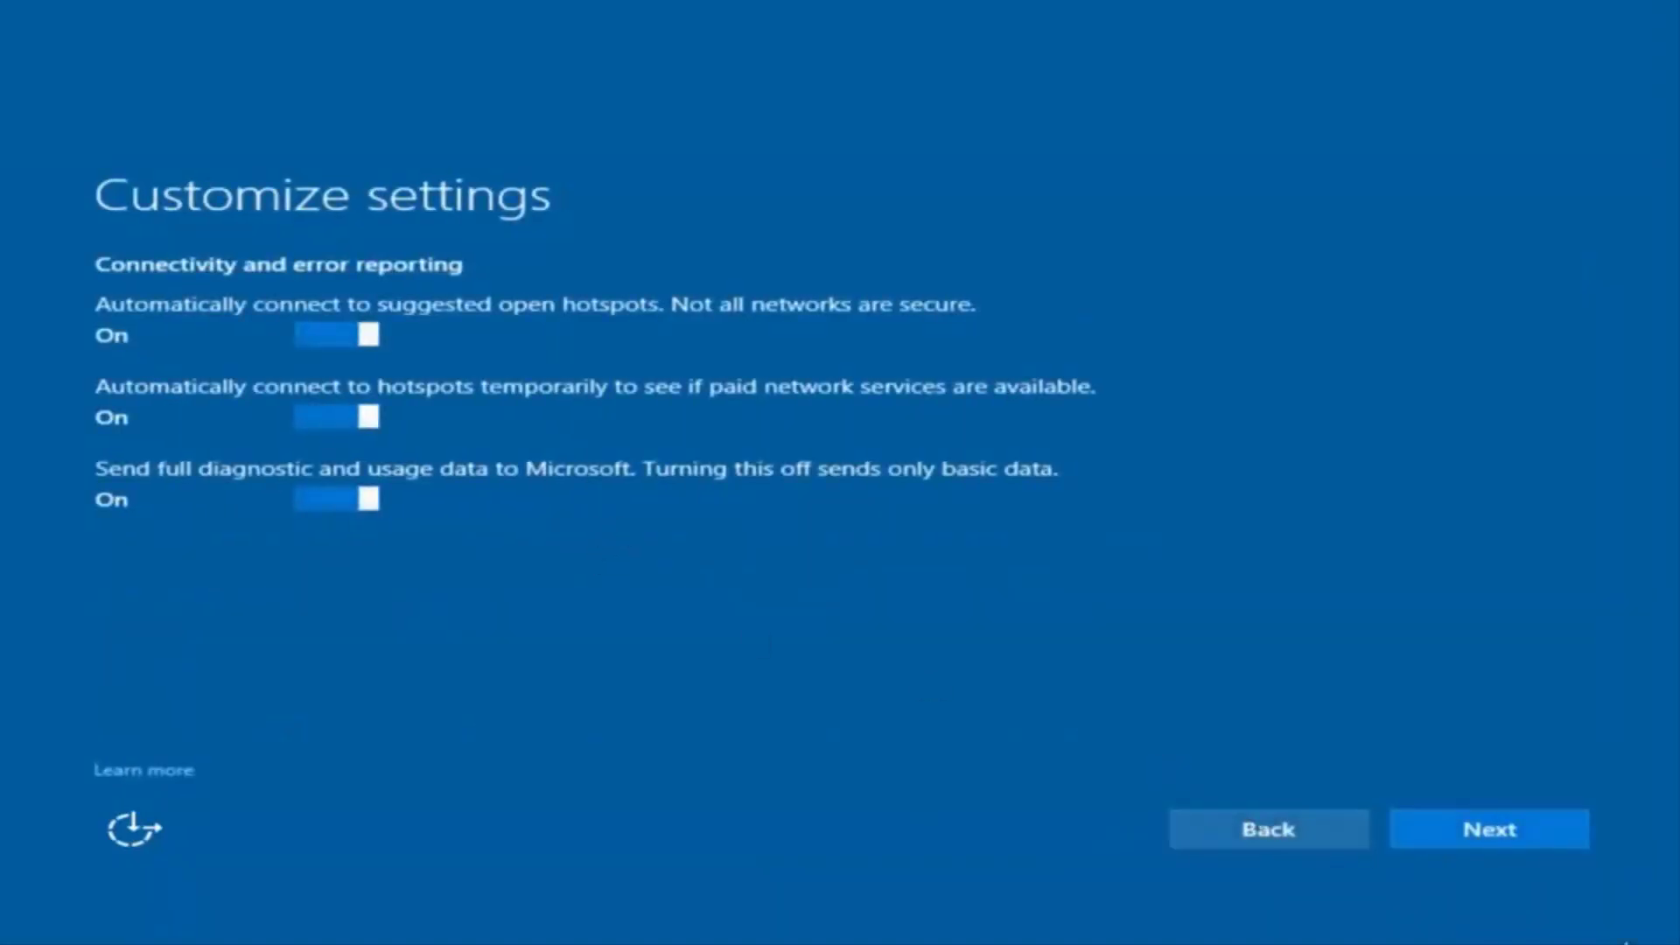
- Continue past the Connectivity and error reporting settings page
click(1488, 833)
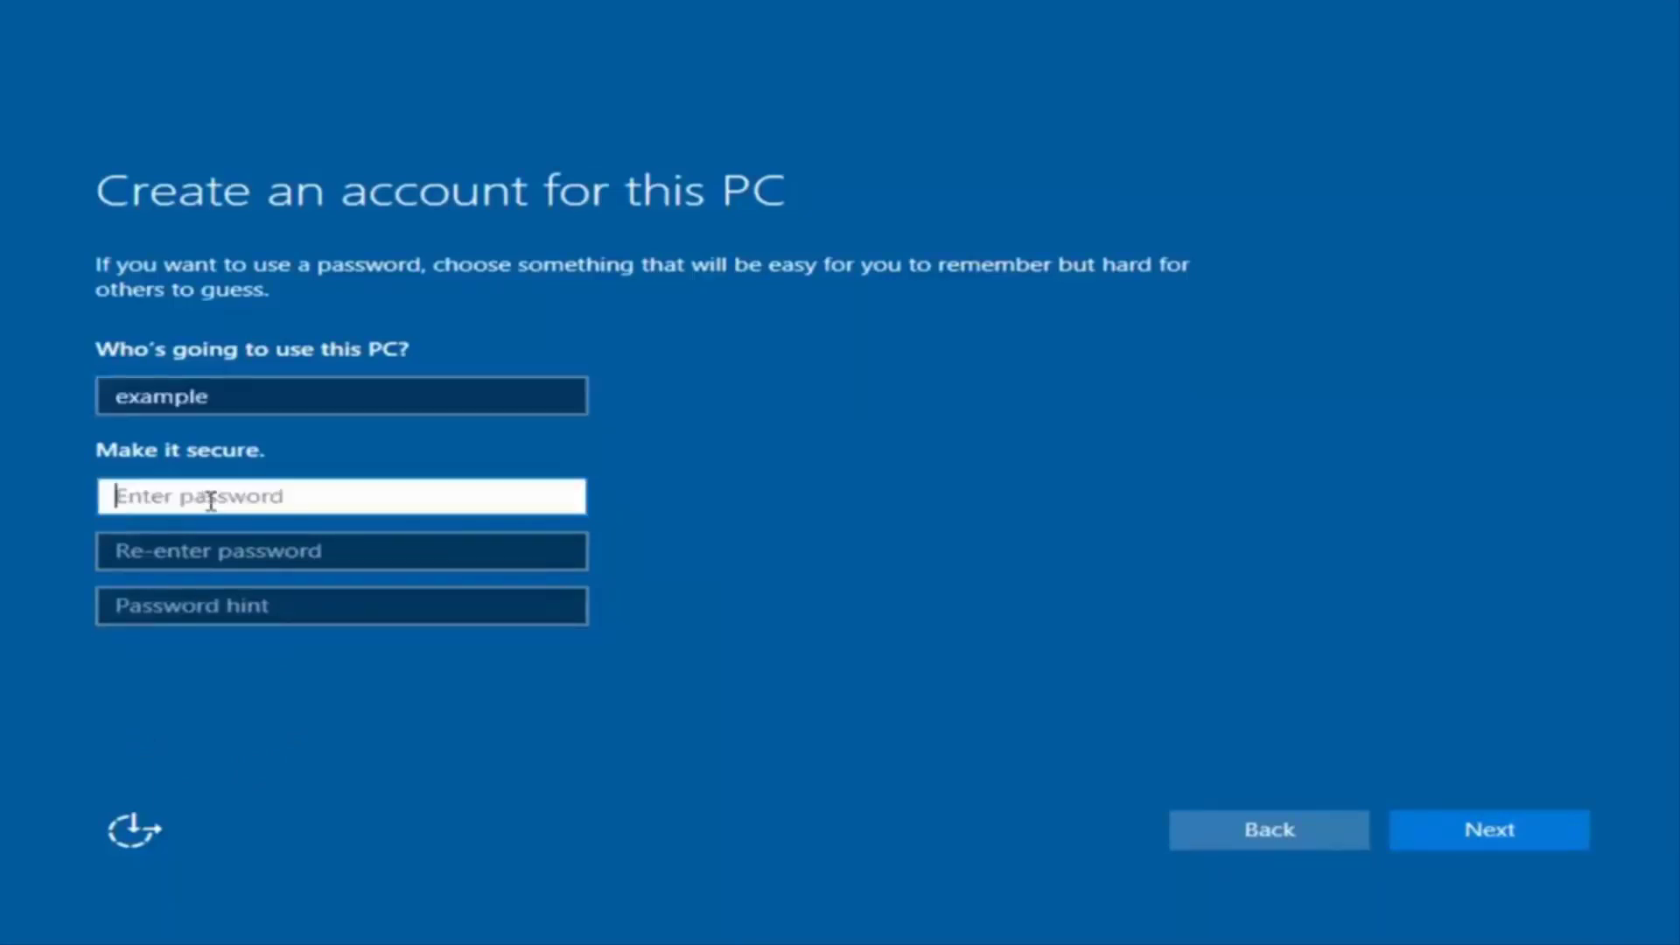
- Set the account password, confirm it, add the hint 'pass', and submit
text(********)
click(326, 552)
text(********)
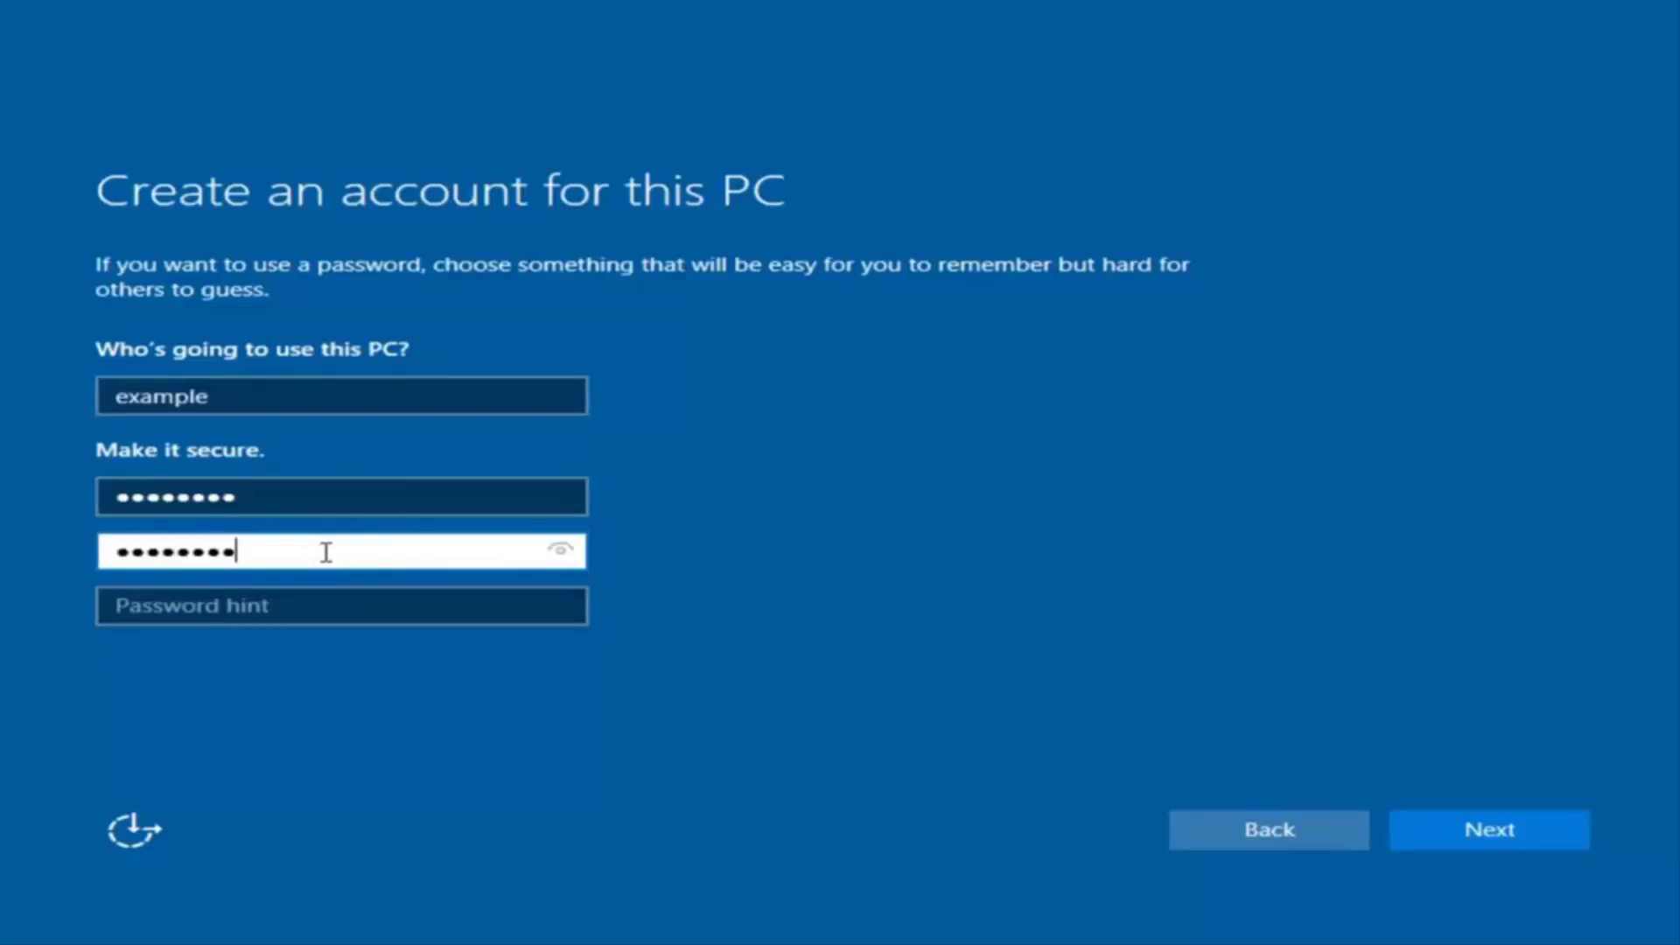
click(306, 613)
text(pass)
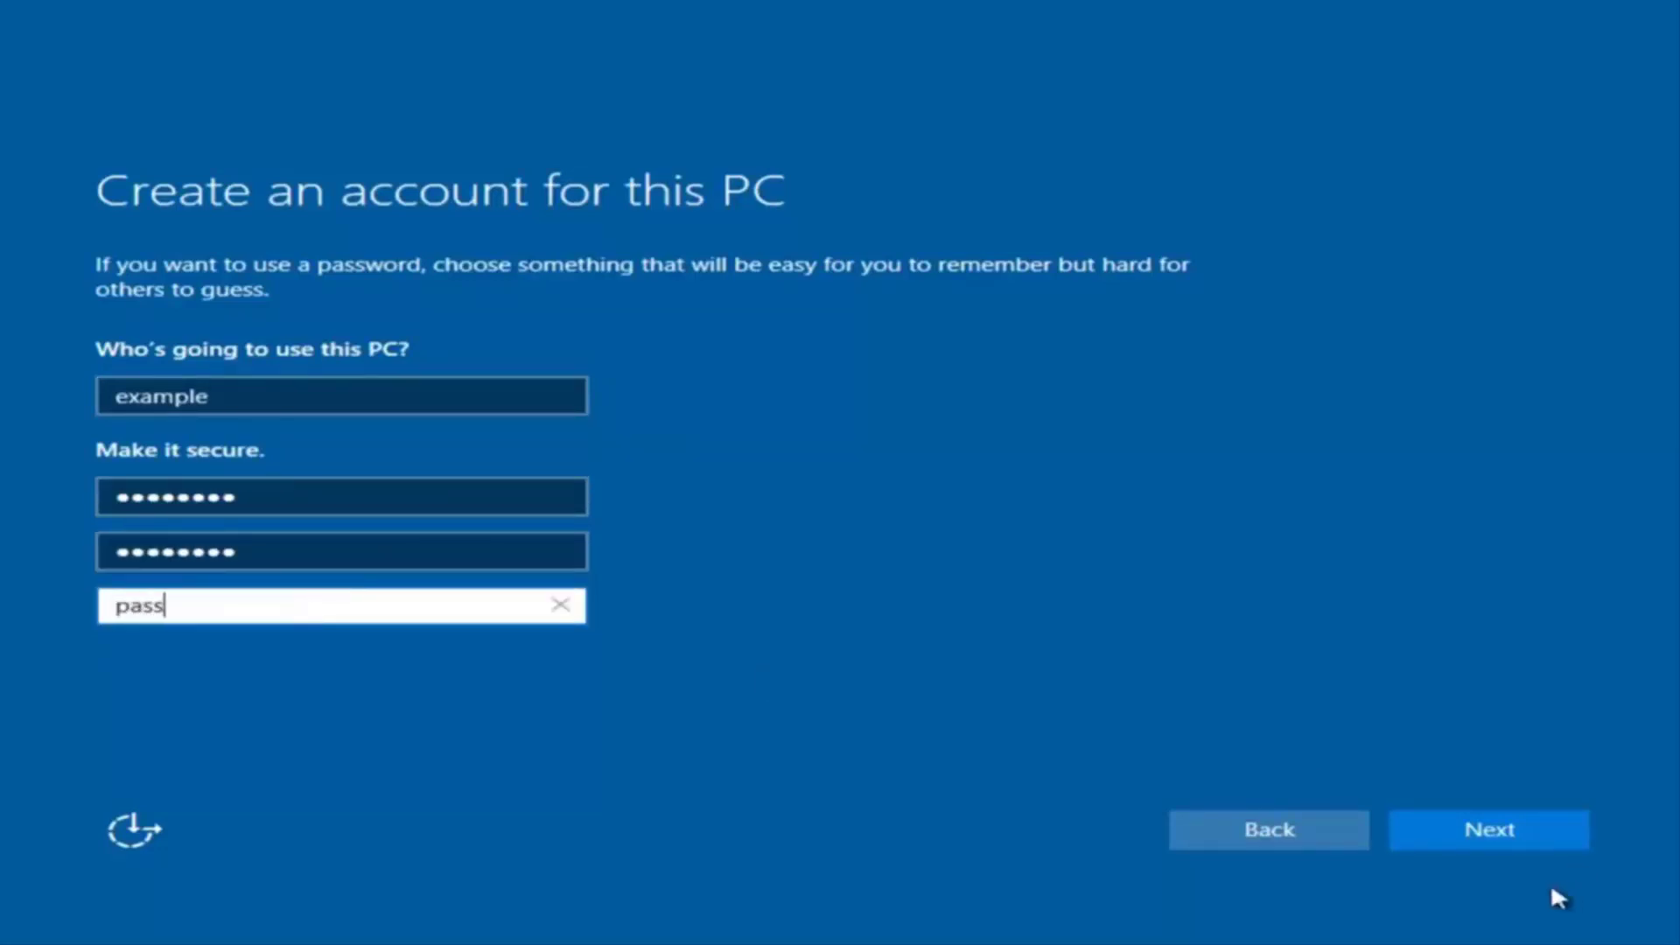
click(1516, 836)
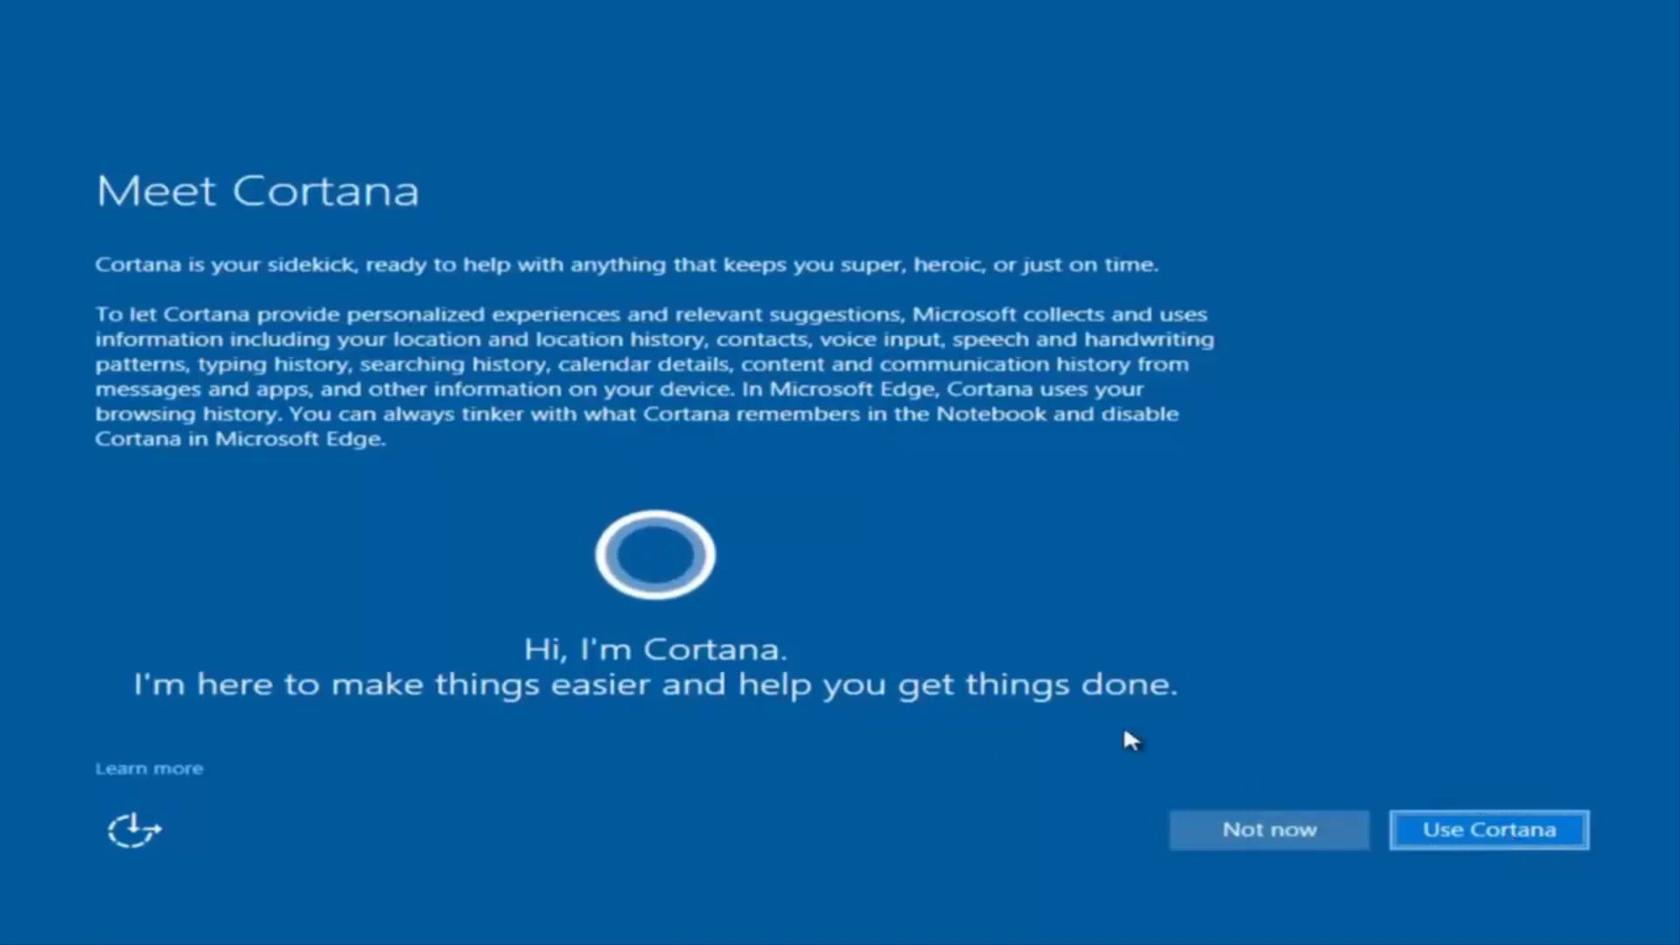
- Decline Cortana with Not now
click(1236, 818)
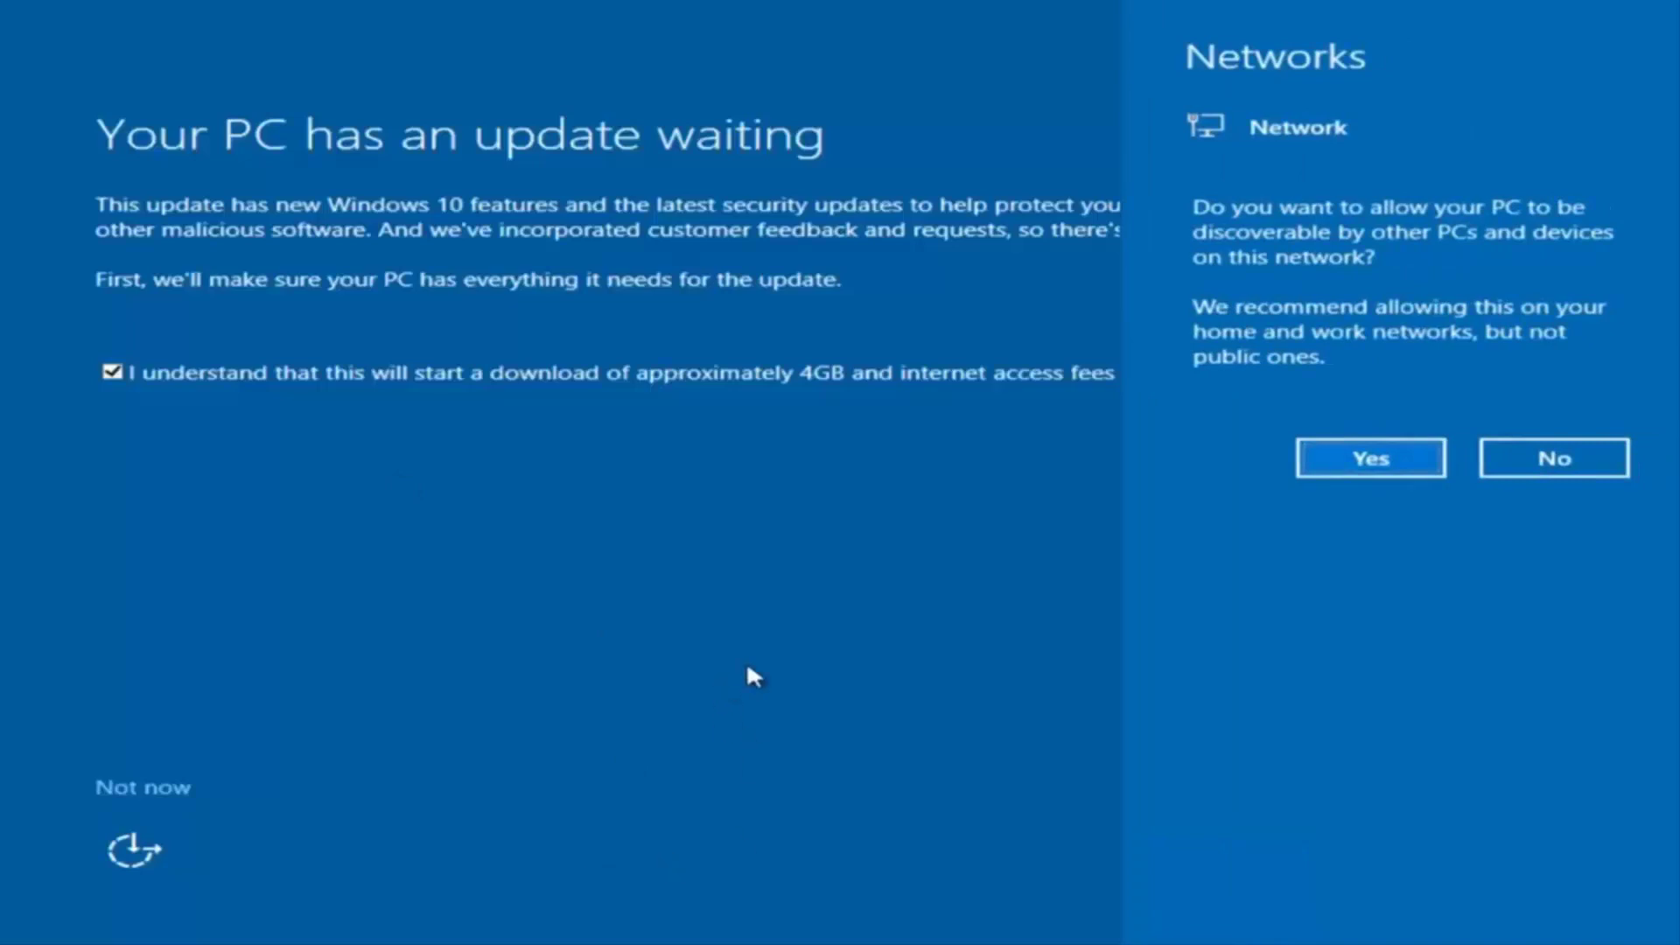
- Answer the Networks discoverability prompt and defer the pending update with Not now
click(732, 847)
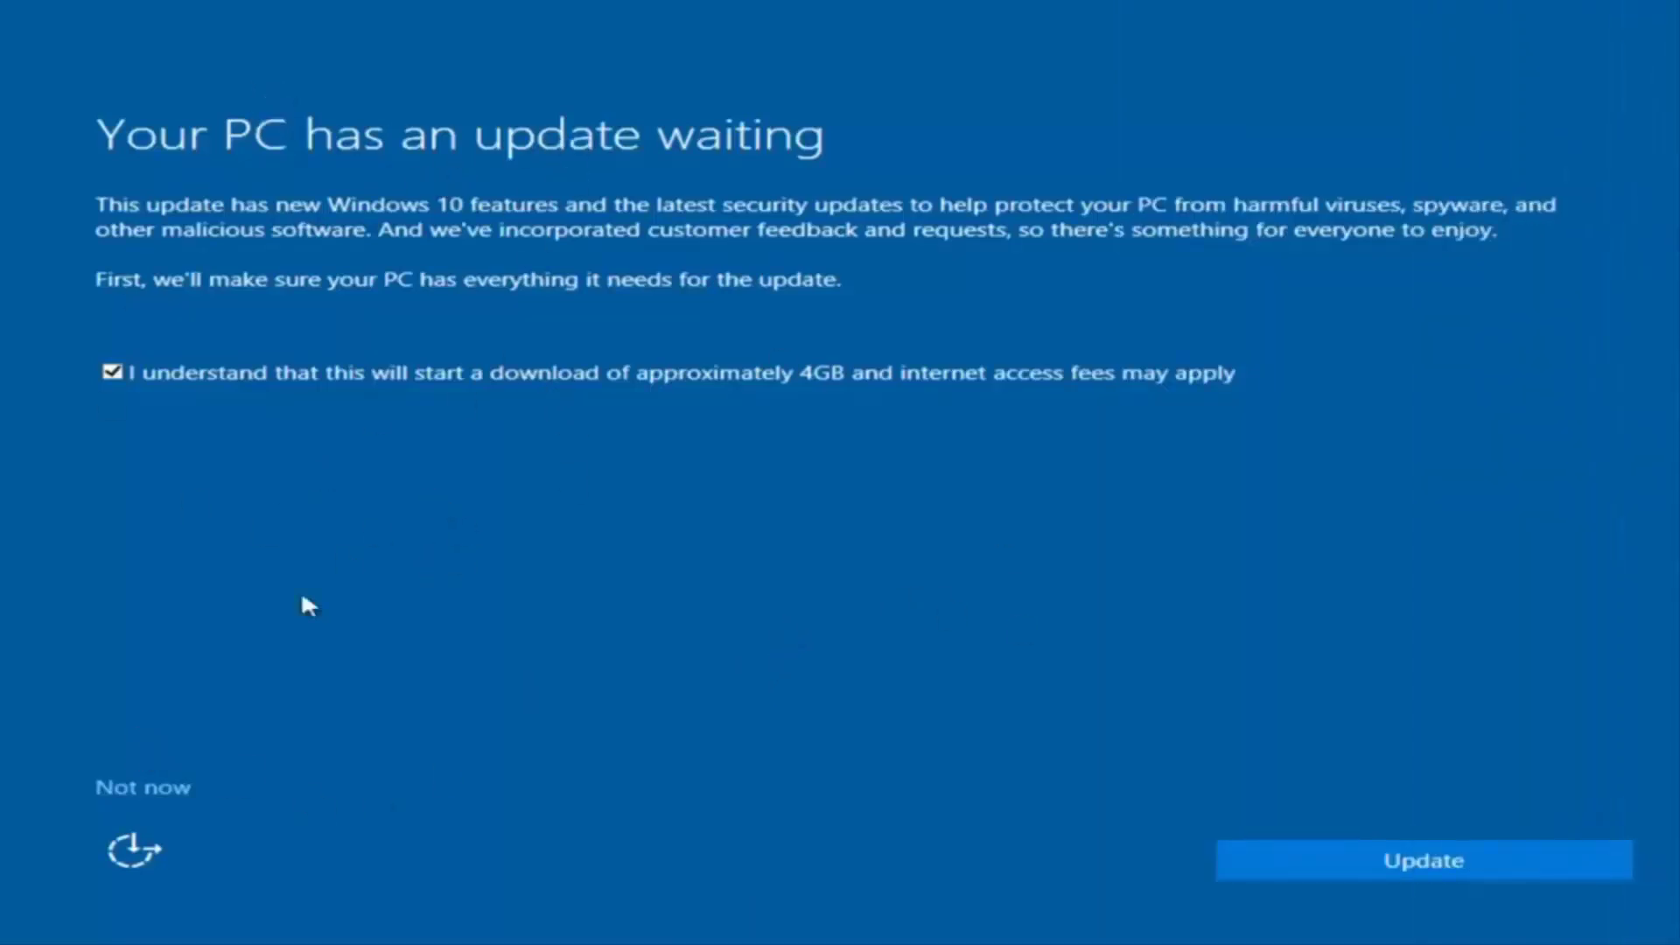
click(142, 785)
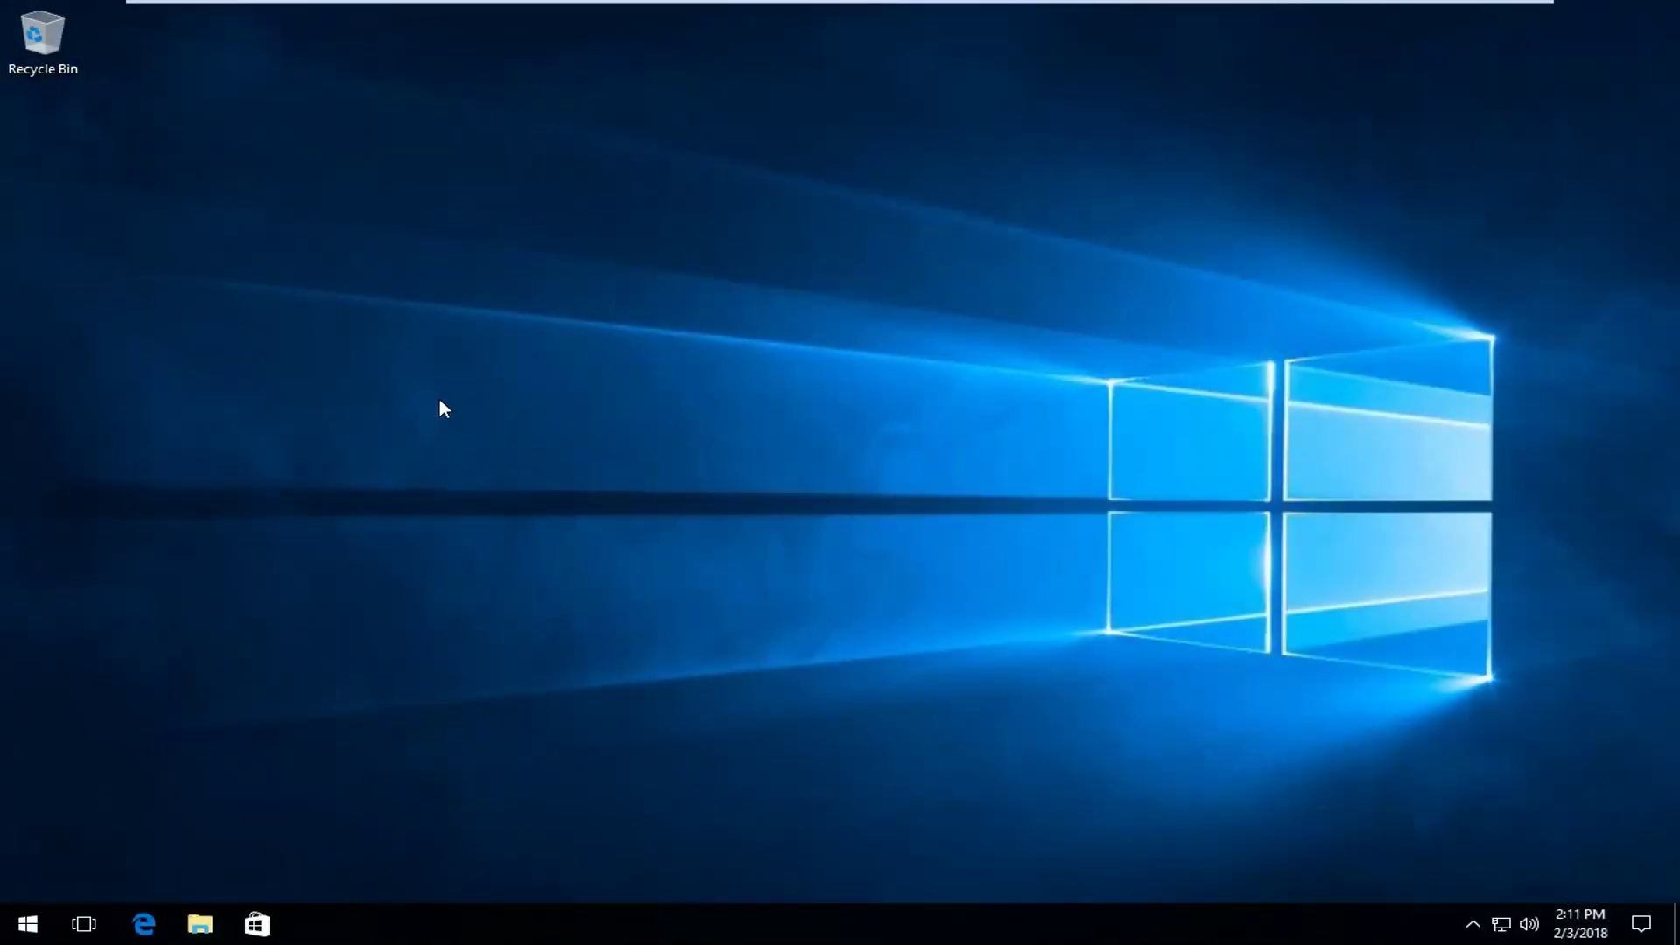